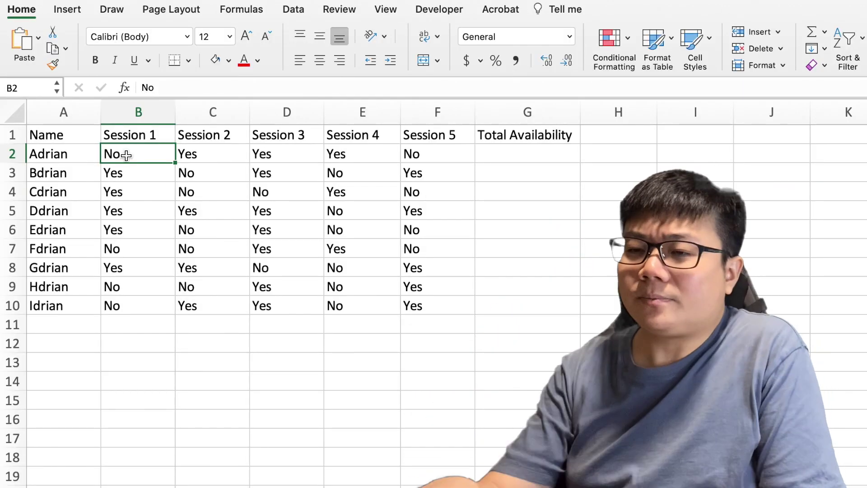
- Review the availability table and the Yes/No session answers in row 2
drag(86, 134, 618, 361)
click(619, 362)
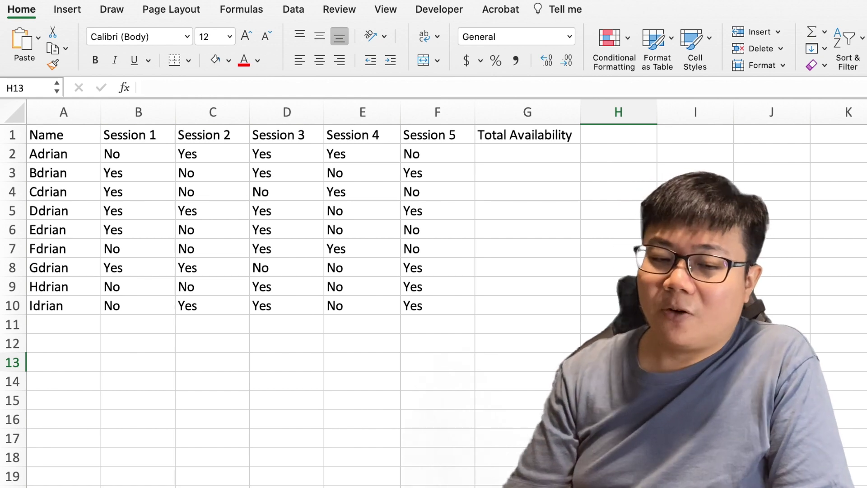
click(58, 155)
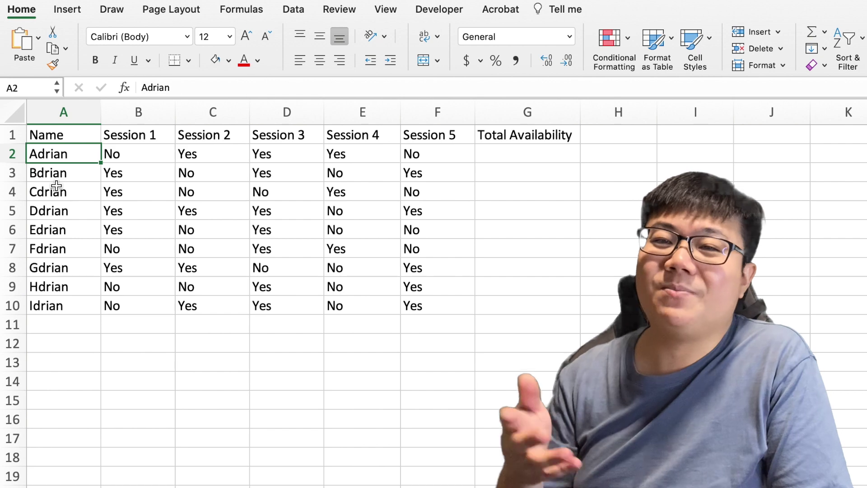
click(527, 160)
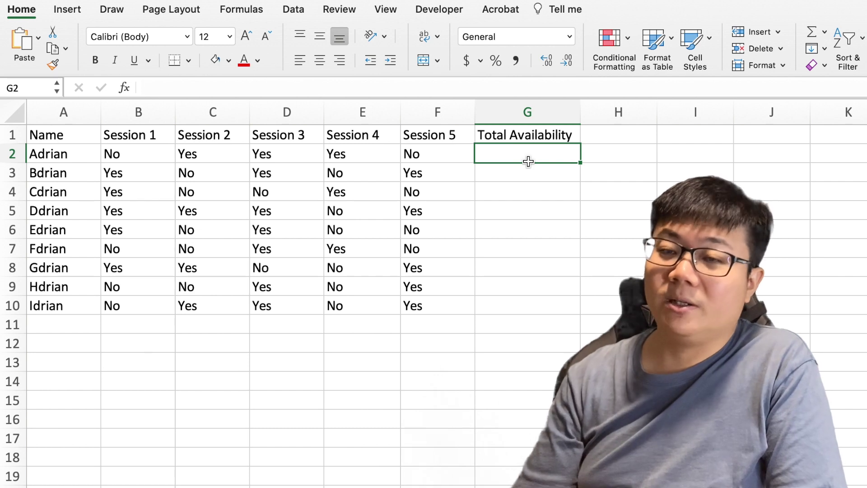
key(Left)
key(Left)
key(Left)
key(Left)
key(Left)
key(Right)
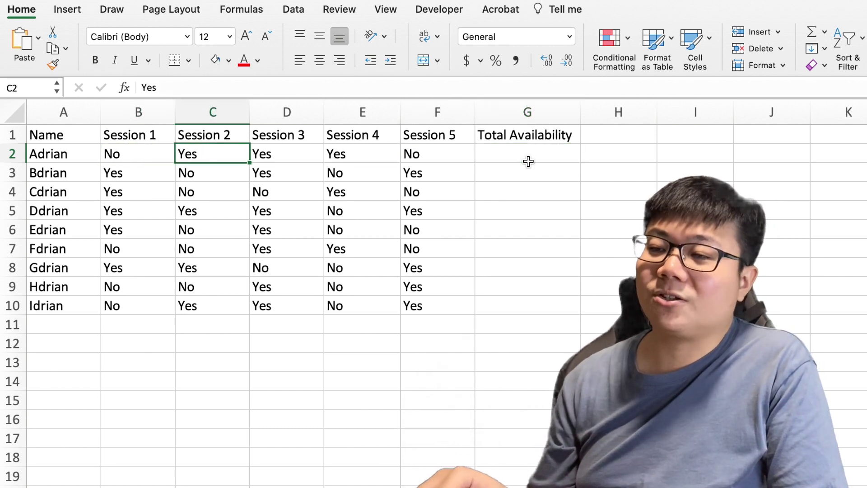
- Count each person's Yes answers under Total Availability by entering =COUNTIF(B2:F2,"Yes") in G2 and filling it down to G10
key(Right)
key(Right)
key(Right)
key(Right)
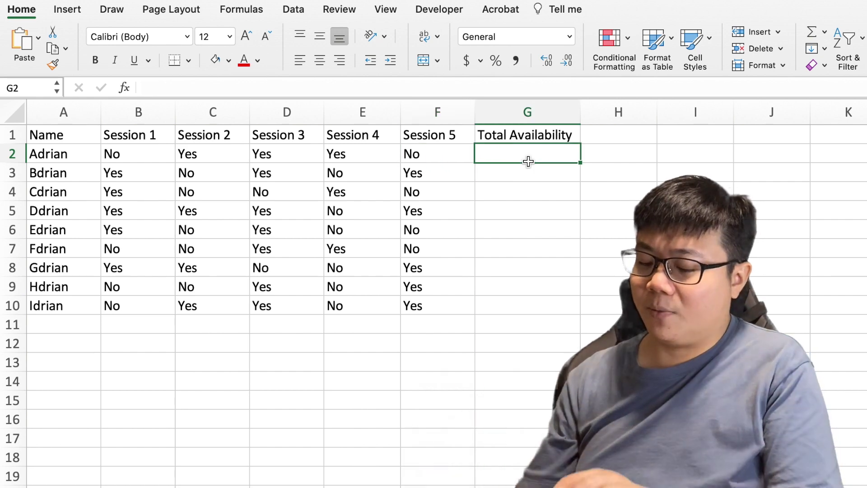
text(=countif()
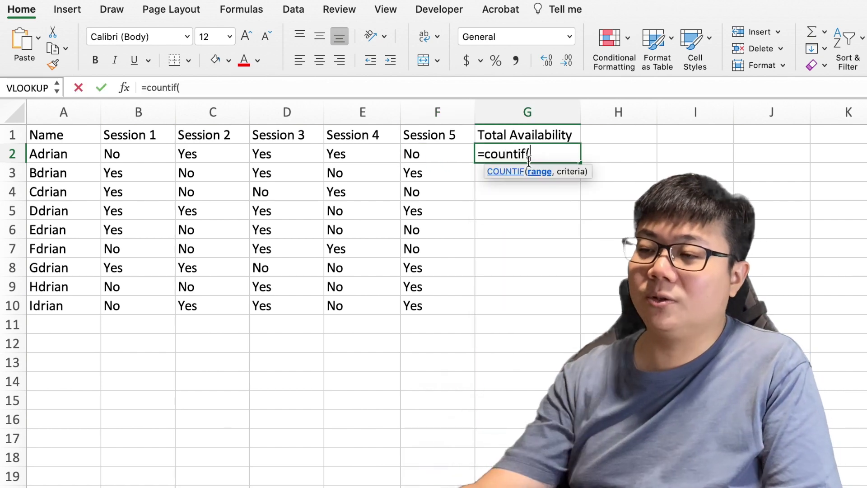
drag(149, 153, 410, 150)
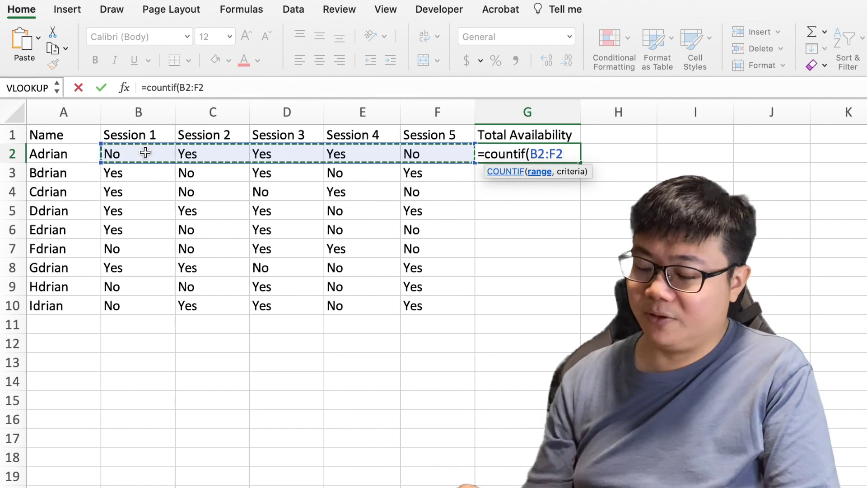
text(,"Yes")
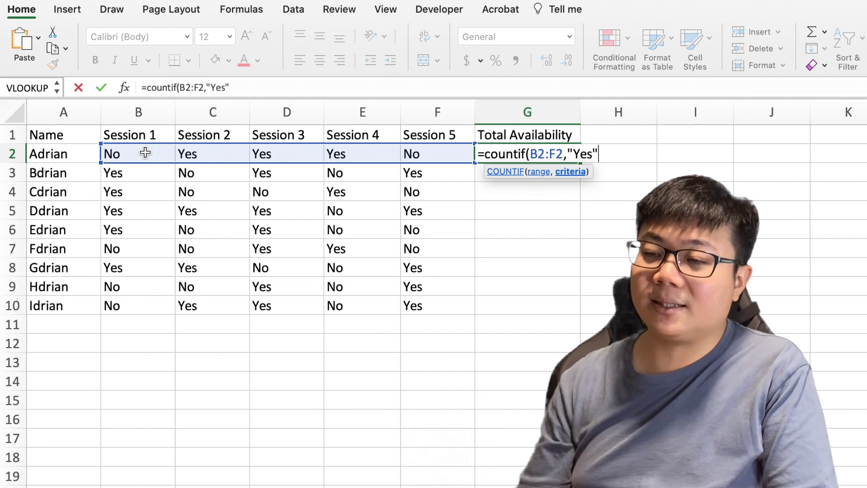
text())
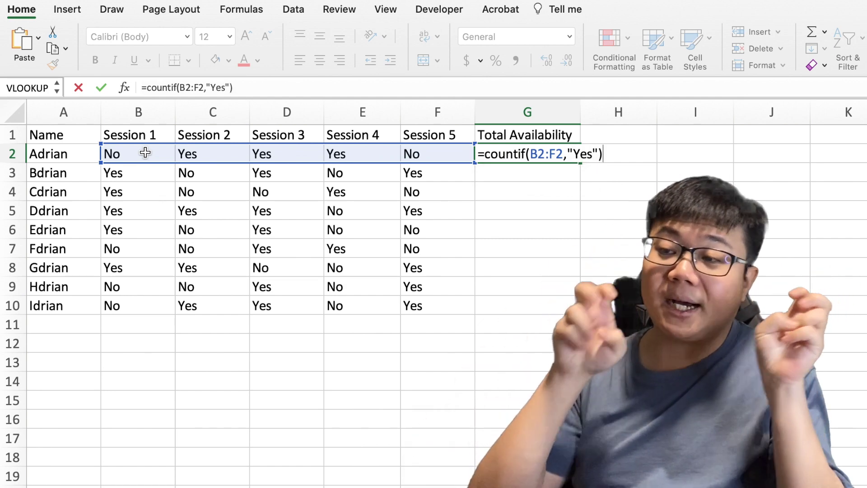
key(Return)
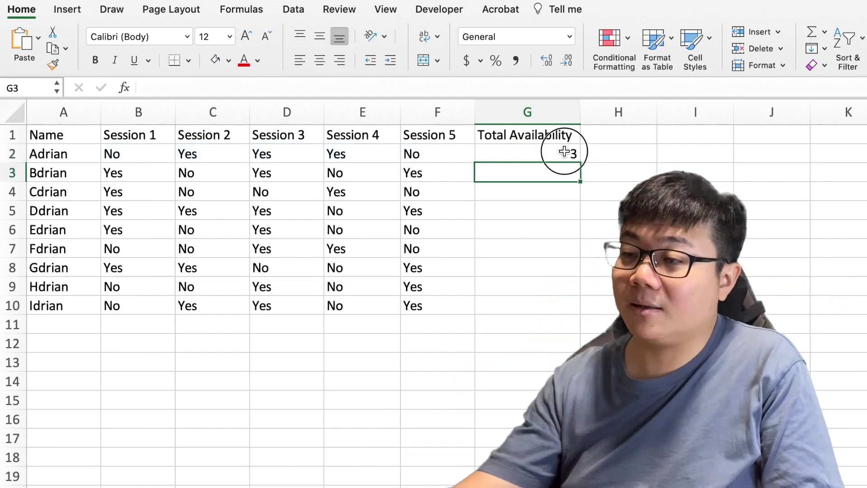
click(562, 153)
drag(578, 161, 577, 307)
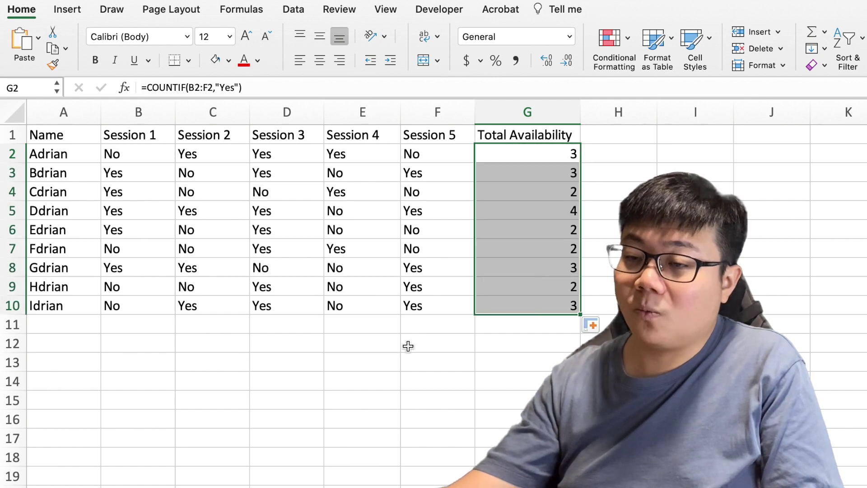
- Count the Yes answers for Session 1 by entering =COUNTIF(B2:B10,"Yes") in cell B11
click(145, 325)
click(143, 158)
drag(143, 158, 133, 312)
click(130, 328)
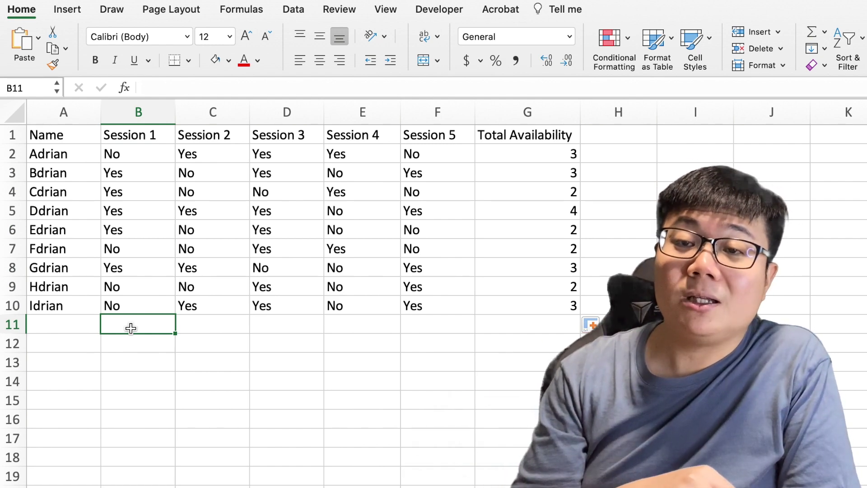
text(=countif()
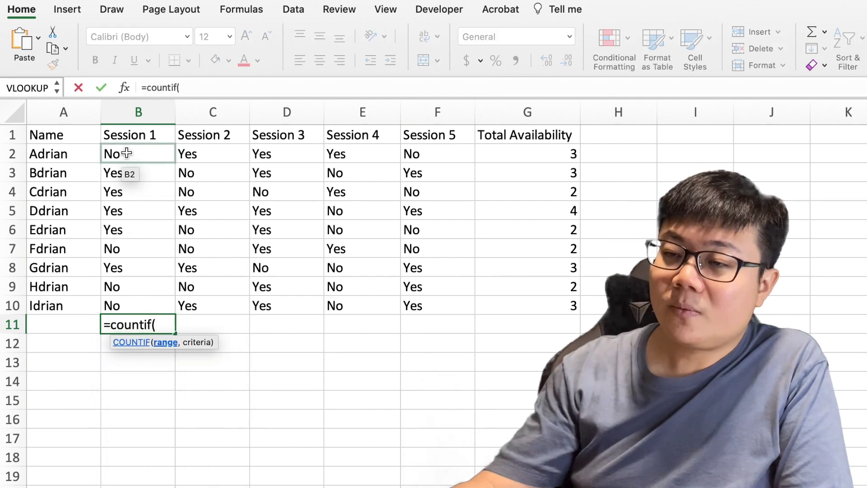
drag(126, 151, 128, 301)
text(,)
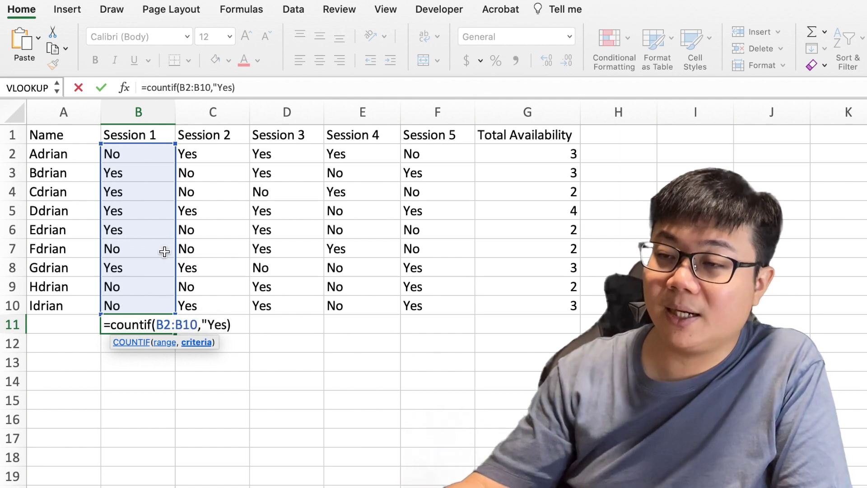
text("Yes"))
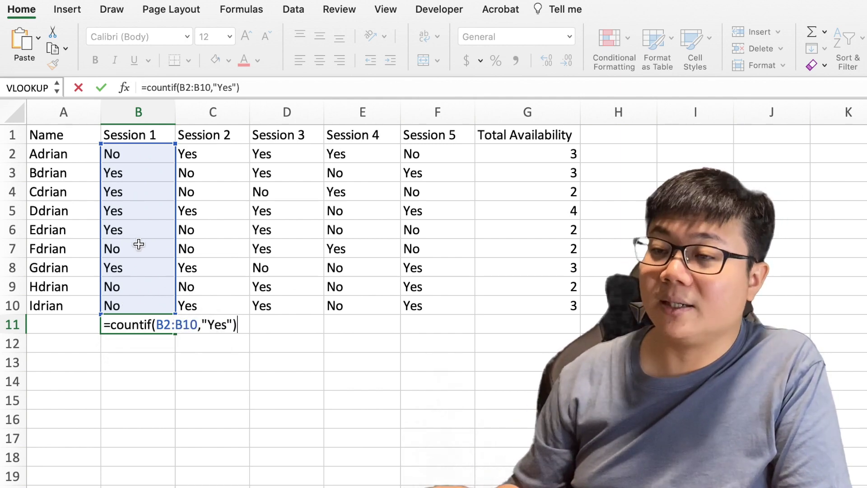
key(Return)
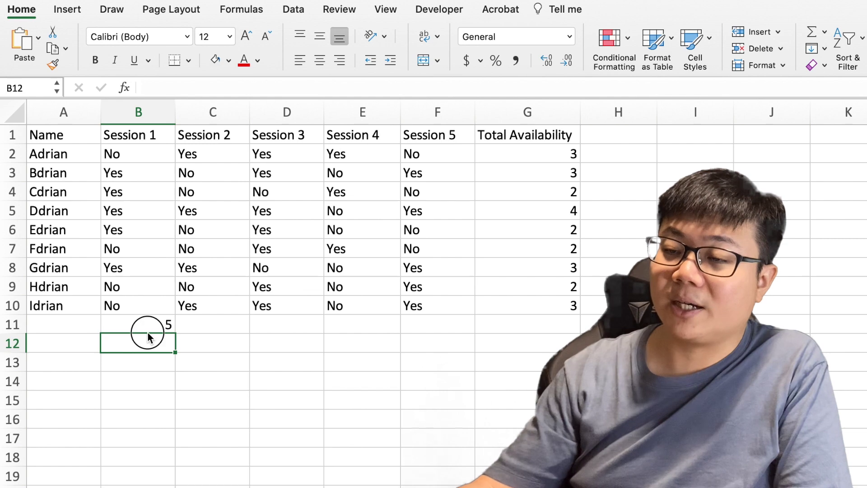
- Fill the Session 1 count formula from B11 across to F11
click(162, 326)
drag(176, 333, 469, 328)
click(455, 377)
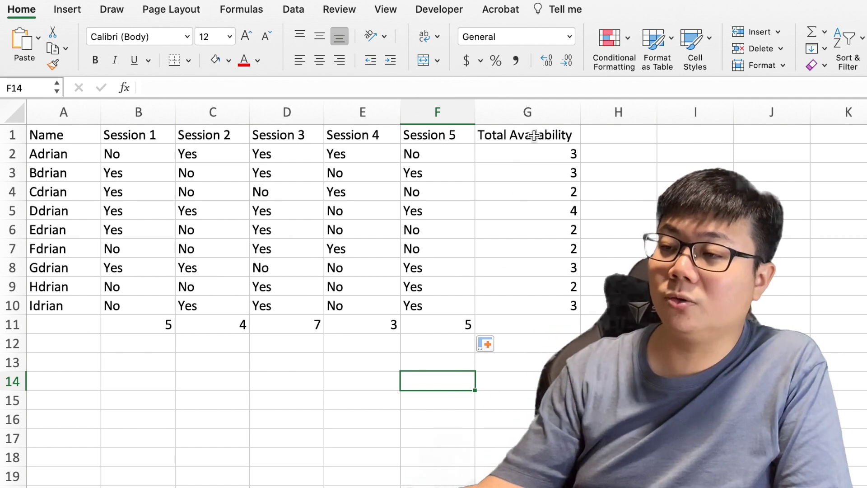
- Custom sort A1:G10 as a list with headers by Total Availability values, smallest to largest
drag(535, 133, 50, 306)
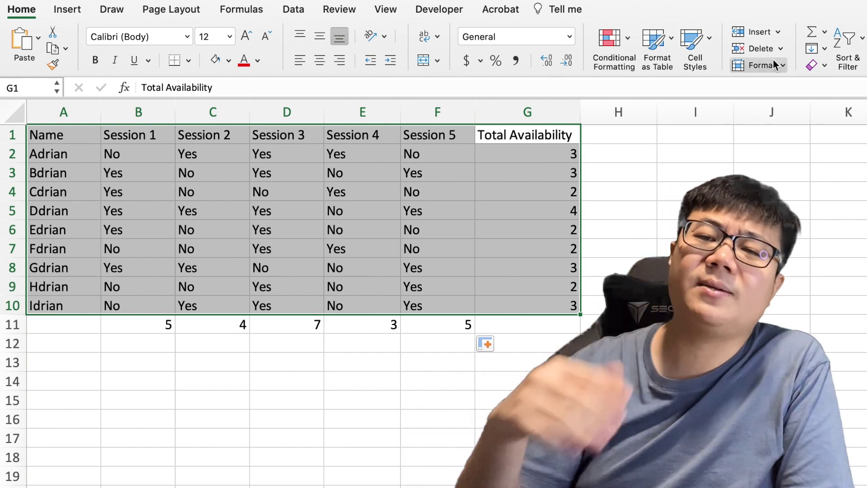
click(861, 40)
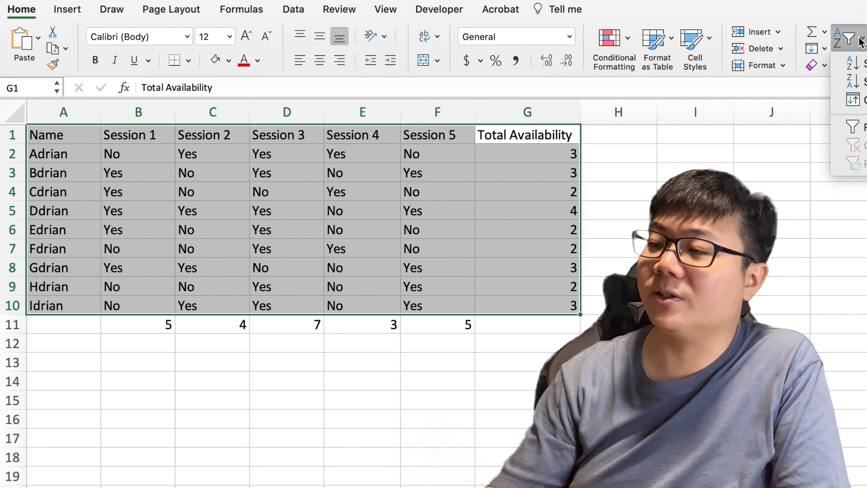
click(853, 100)
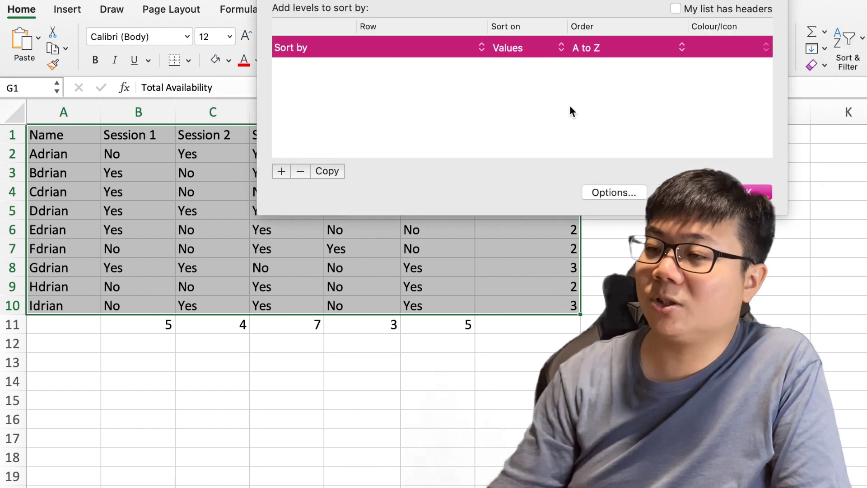
click(451, 53)
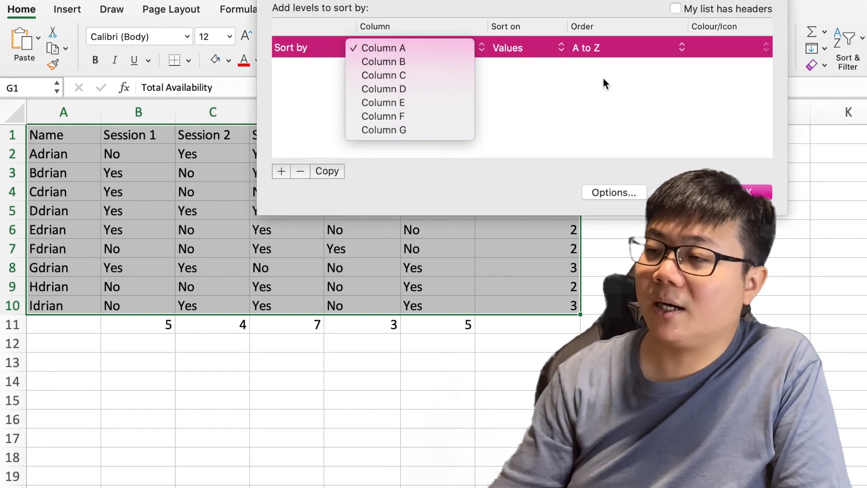
click(501, 116)
click(675, 8)
click(410, 54)
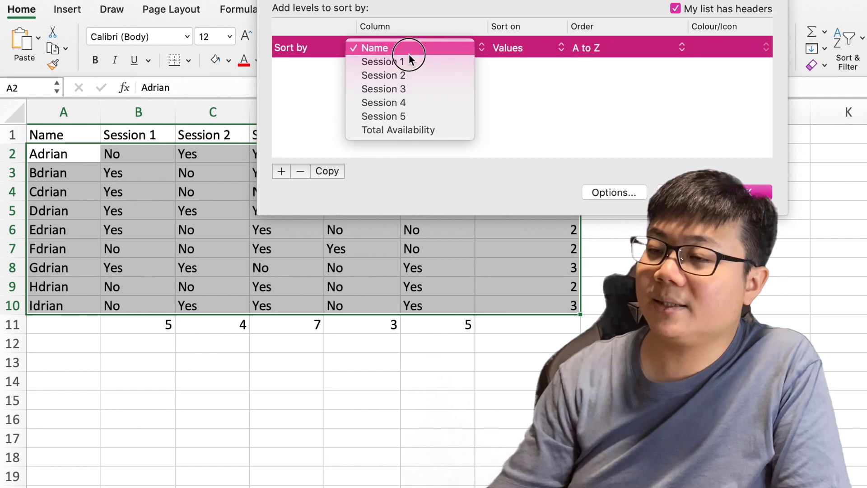
click(414, 130)
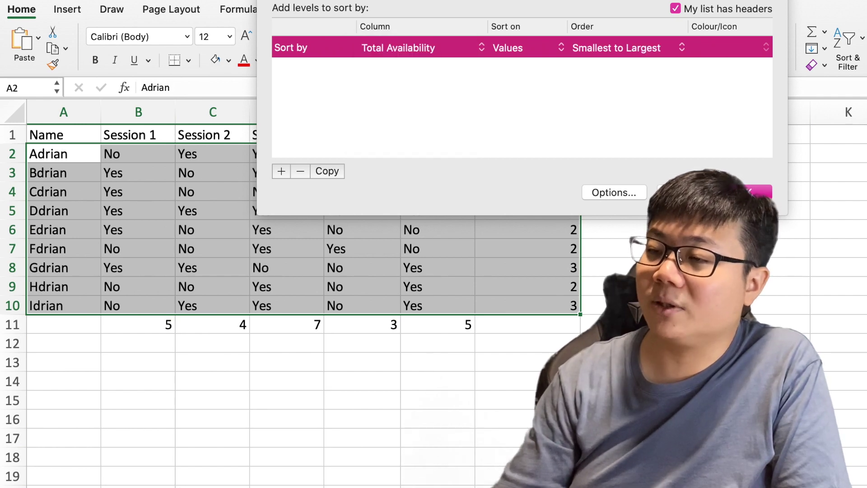
click(752, 190)
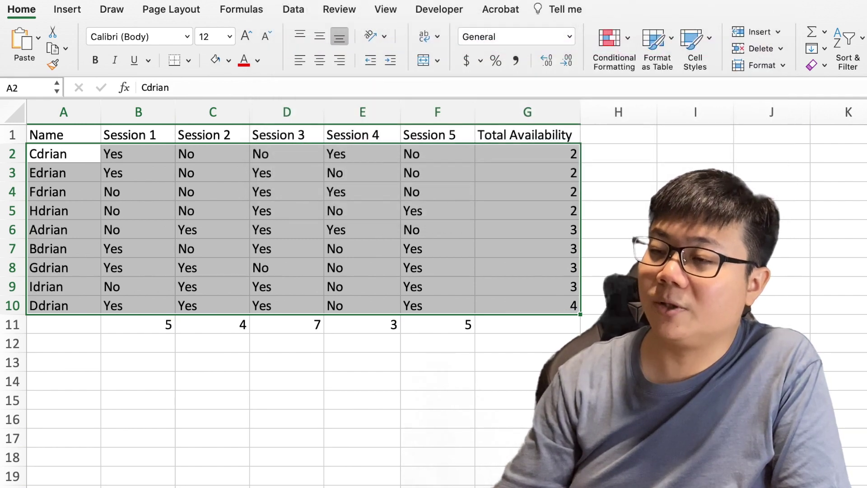
click(806, 192)
drag(452, 333, 162, 323)
click(280, 210)
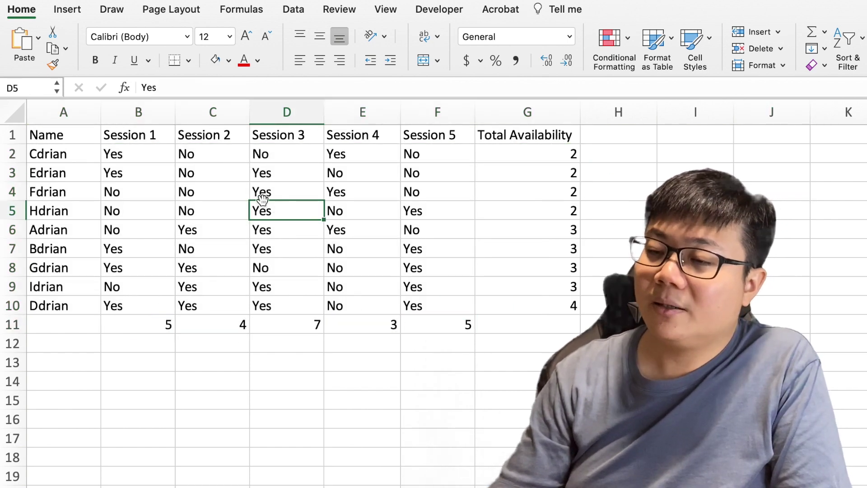
right_click(305, 118)
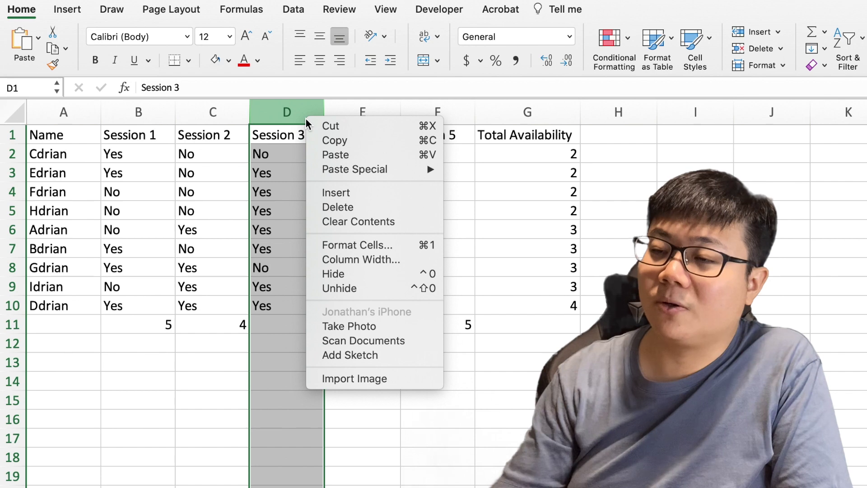
click(320, 126)
click(143, 113)
right_click(145, 116)
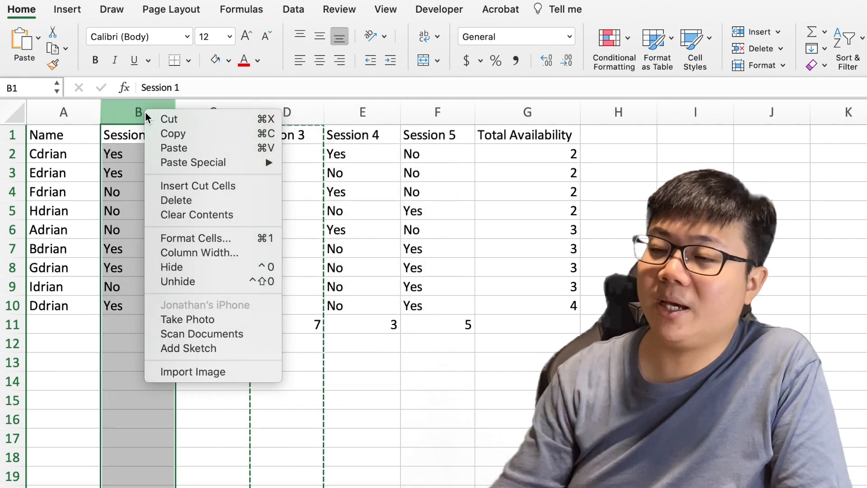
key(Escape)
key(Escape)
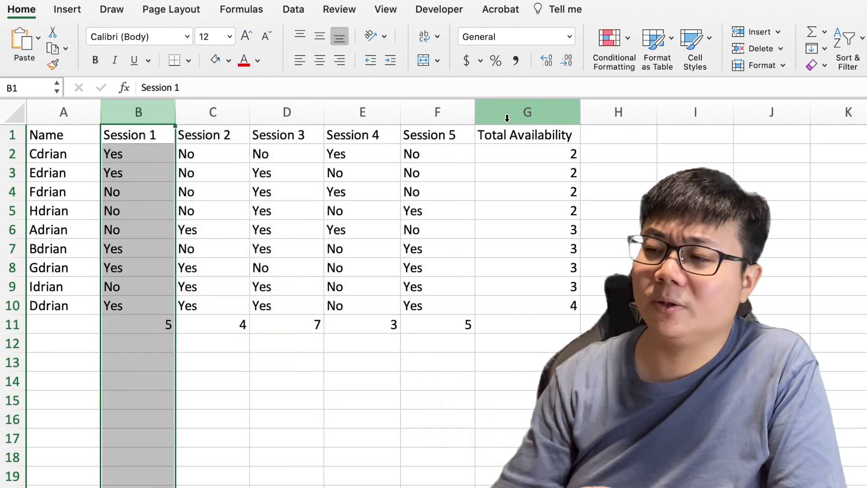
- Start a custom sort of A1:G11 and set its orientation to sort from left to right
drag(521, 140, 52, 315)
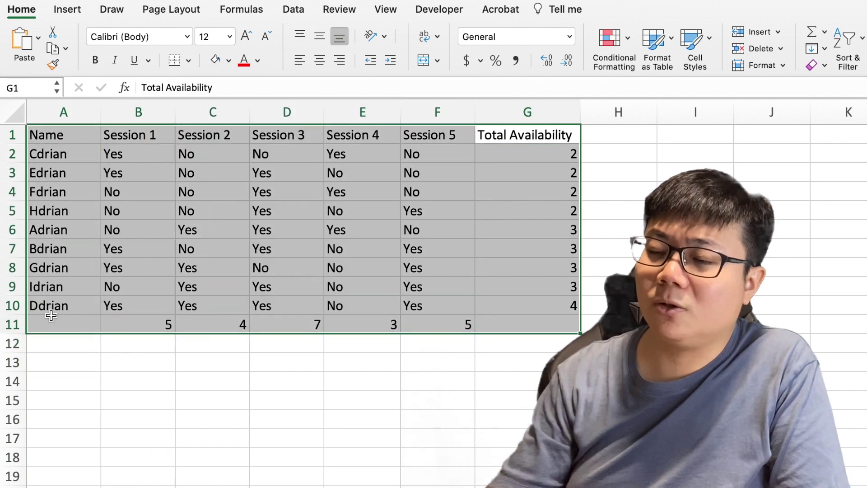
click(847, 38)
click(851, 100)
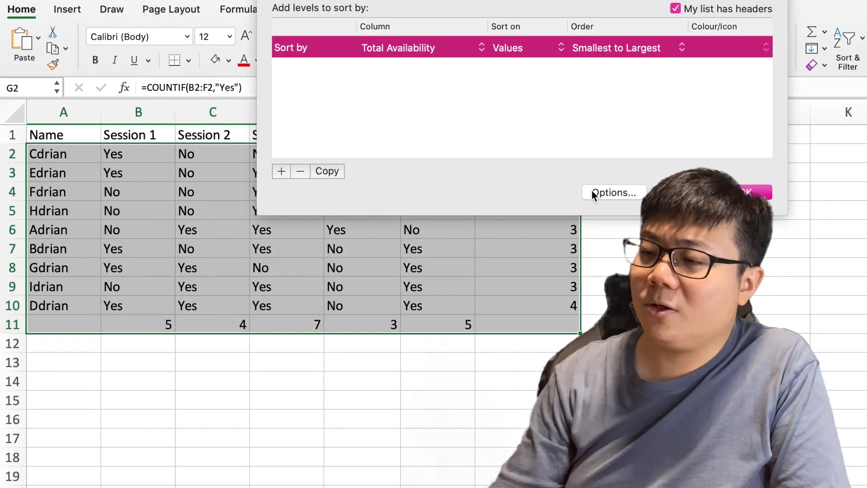
click(595, 195)
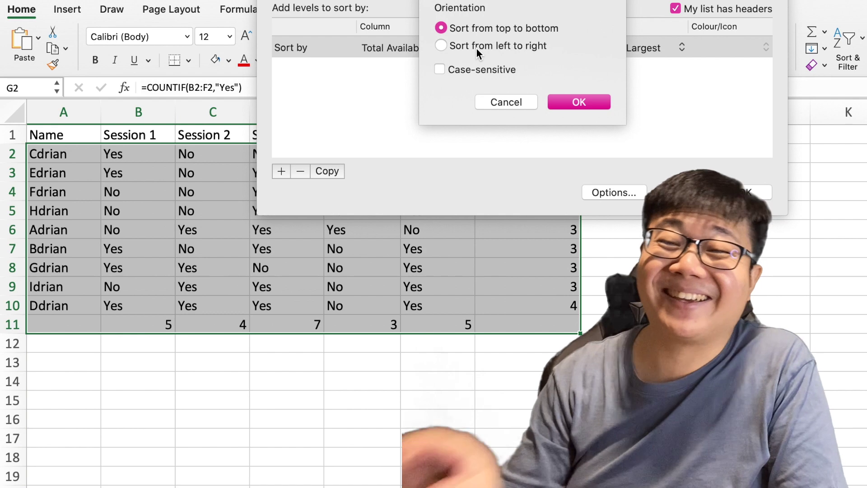
click(475, 49)
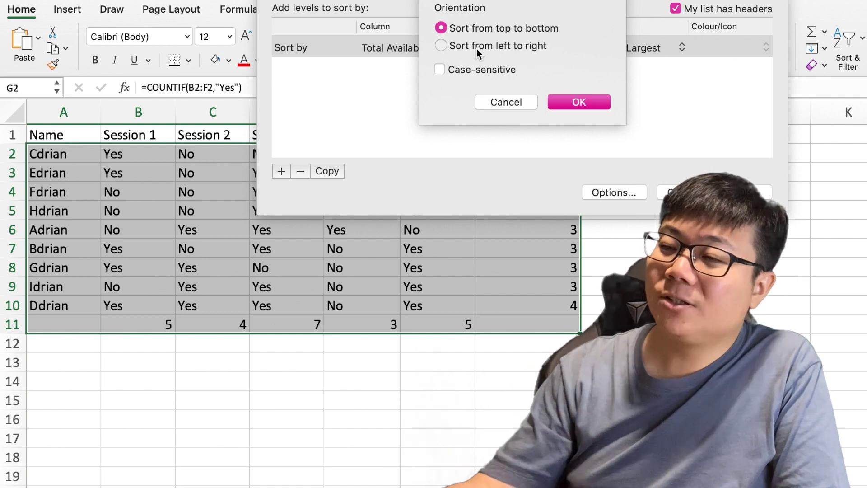
click(589, 102)
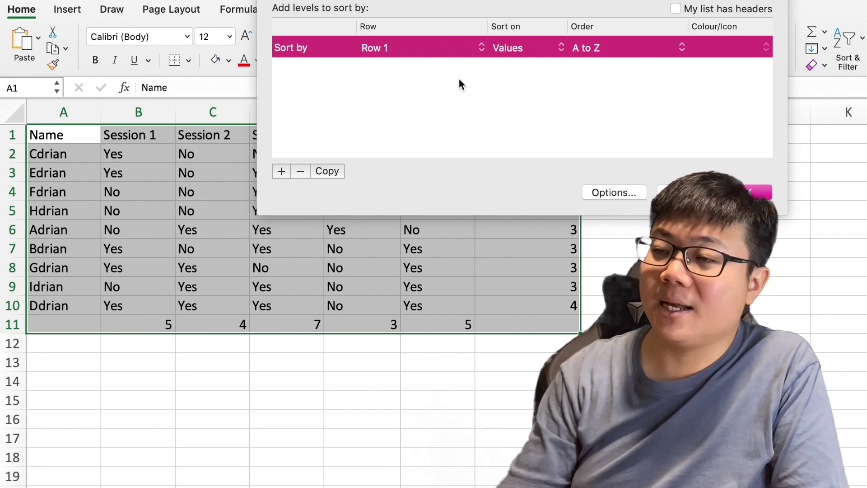
- Sort the columns by the values in Row 11, smallest to largest
click(429, 45)
click(415, 184)
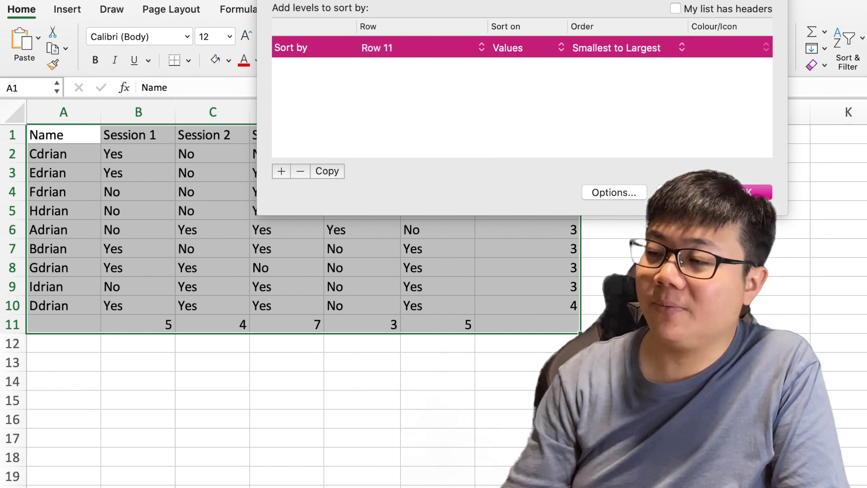
click(758, 192)
click(509, 274)
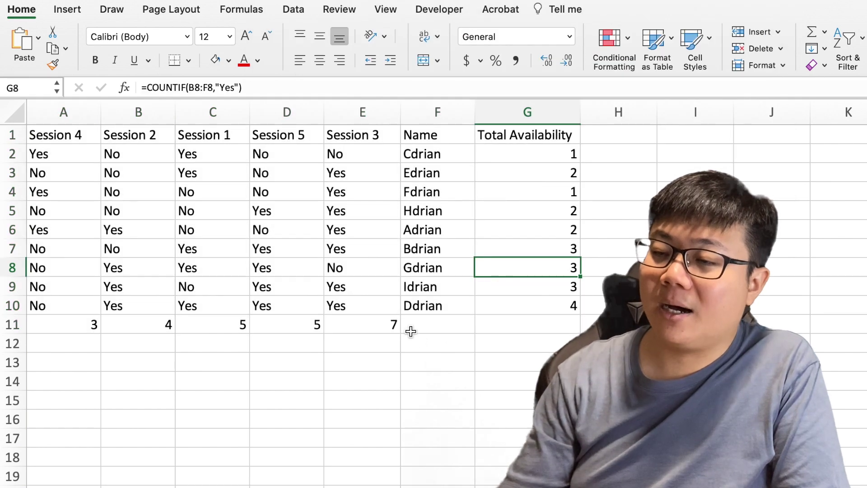
- Cut the Name column from column F and insert it in front of column A
click(453, 113)
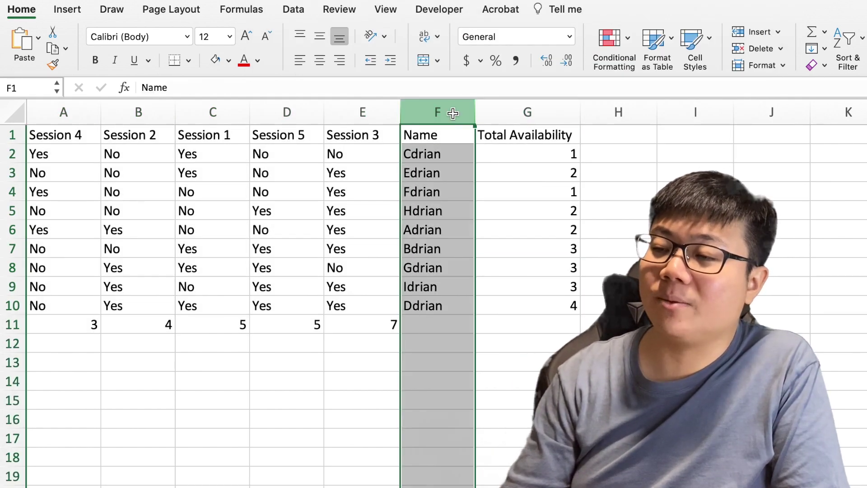
right_click(453, 113)
click(472, 120)
click(49, 112)
right_click(48, 113)
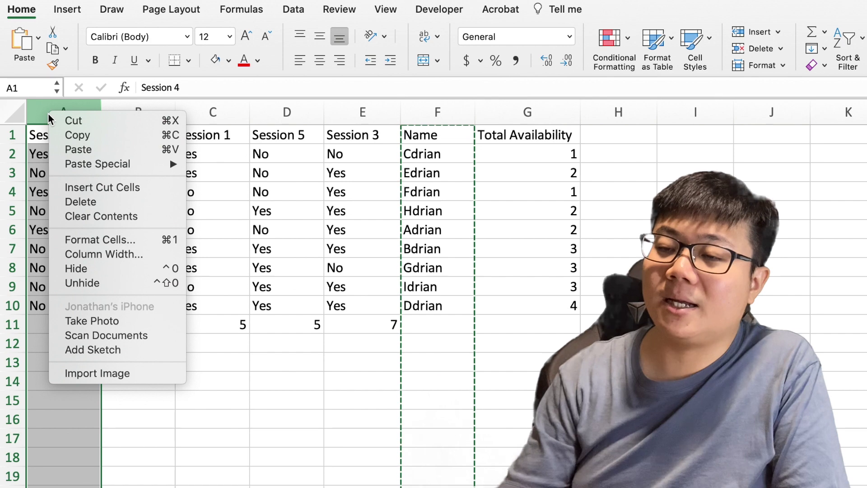
click(75, 186)
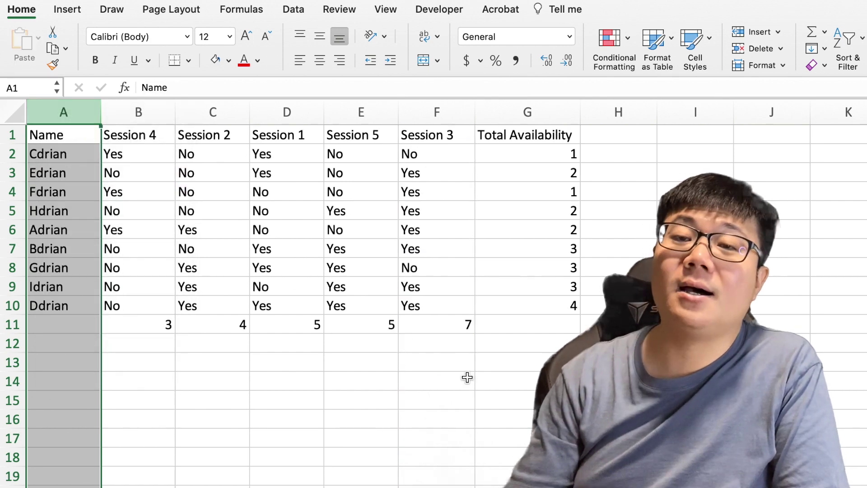
click(467, 377)
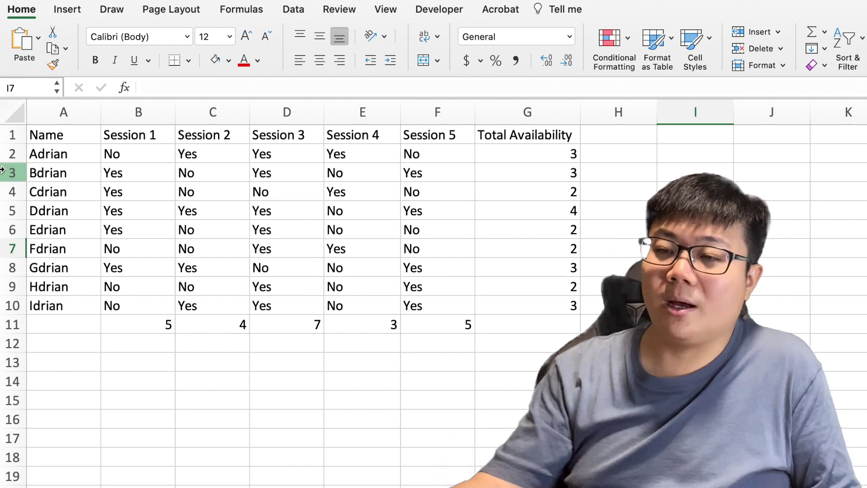
- Fill the ranges B3:F3, C2:F2 and D5:F5 with yellow to mark the people chosen for Sessions 1 to 3
click(165, 158)
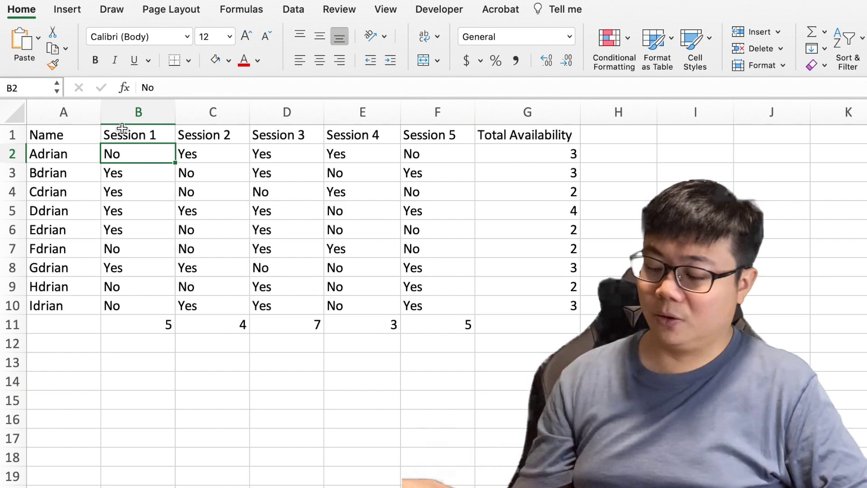
key(Down)
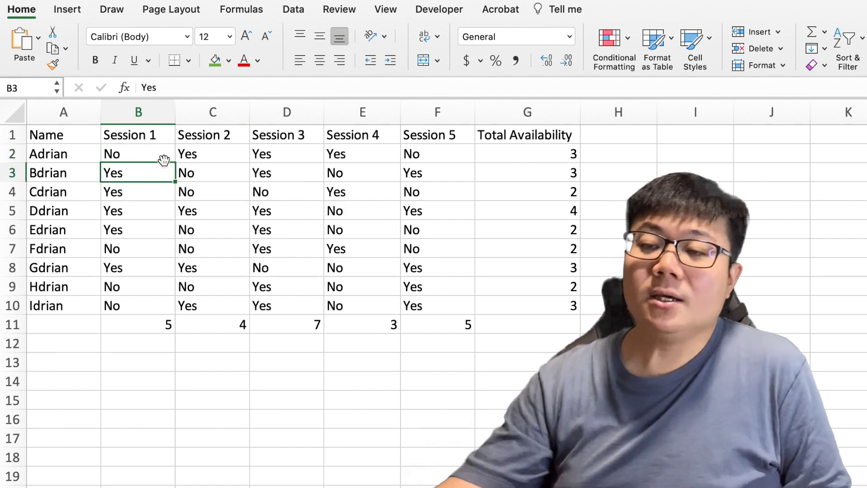
click(228, 60)
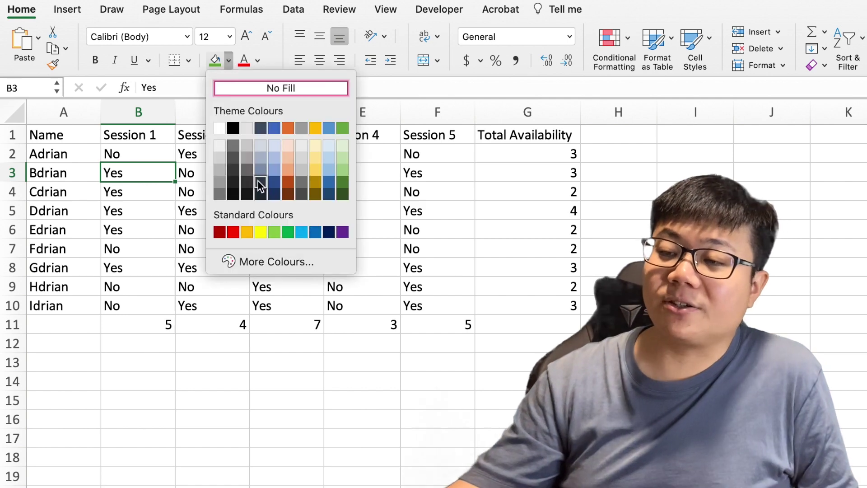
click(260, 232)
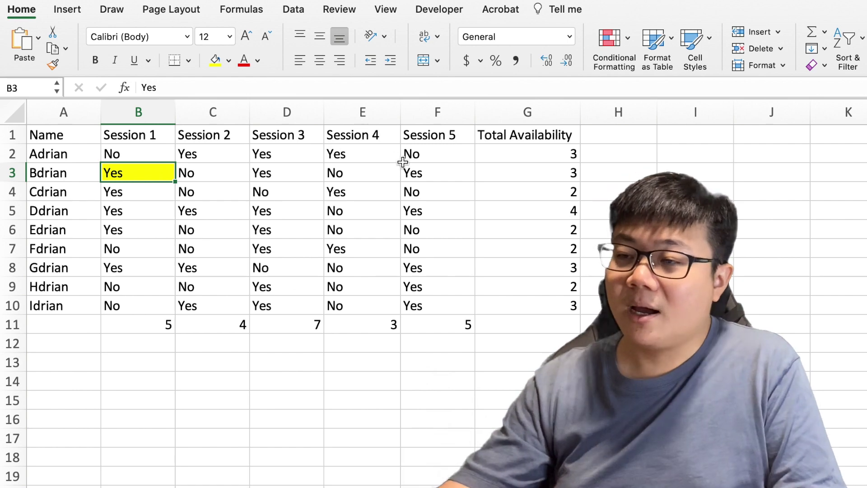
shift+click(412, 173)
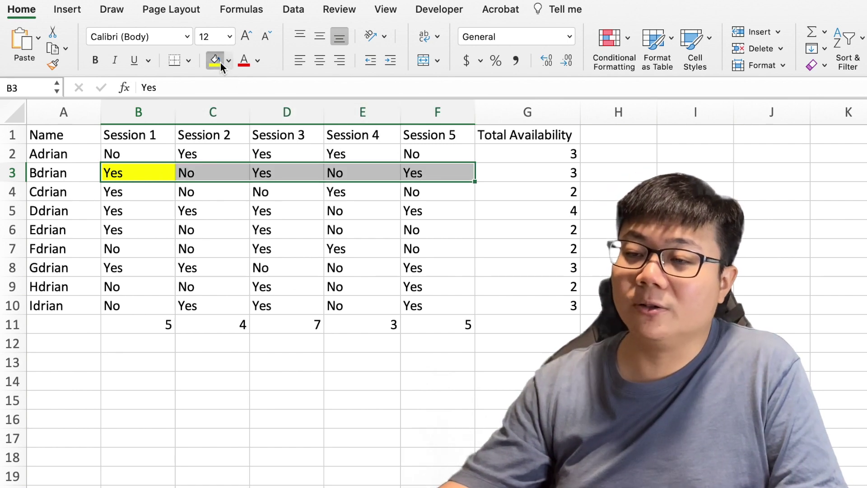
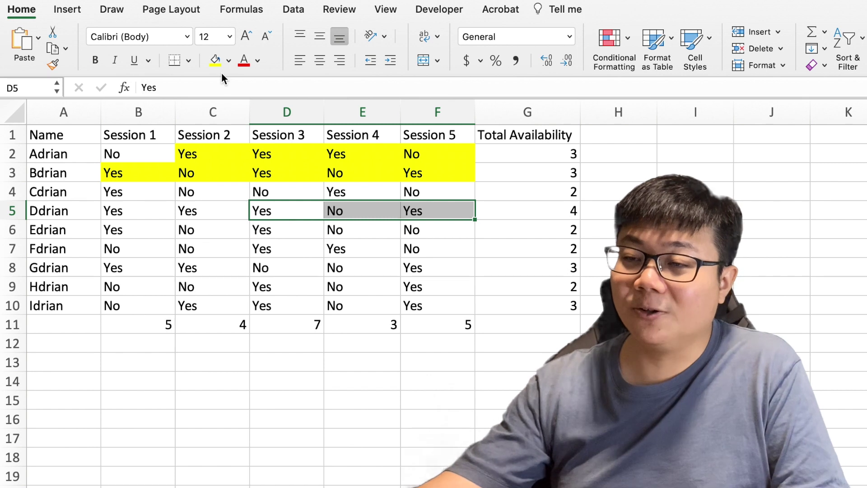
click(216, 59)
click(294, 210)
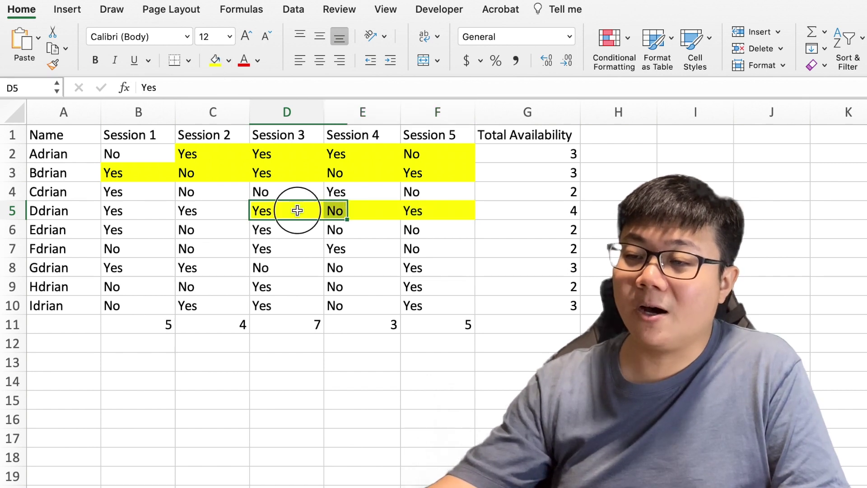
- Go through the Session 4 answers and fill E4 and F4 with yellow
click(358, 135)
click(361, 158)
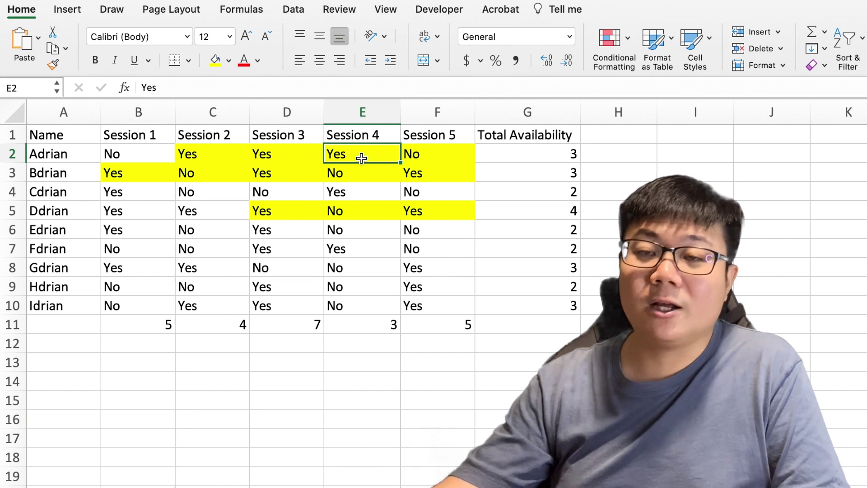
click(360, 177)
click(361, 189)
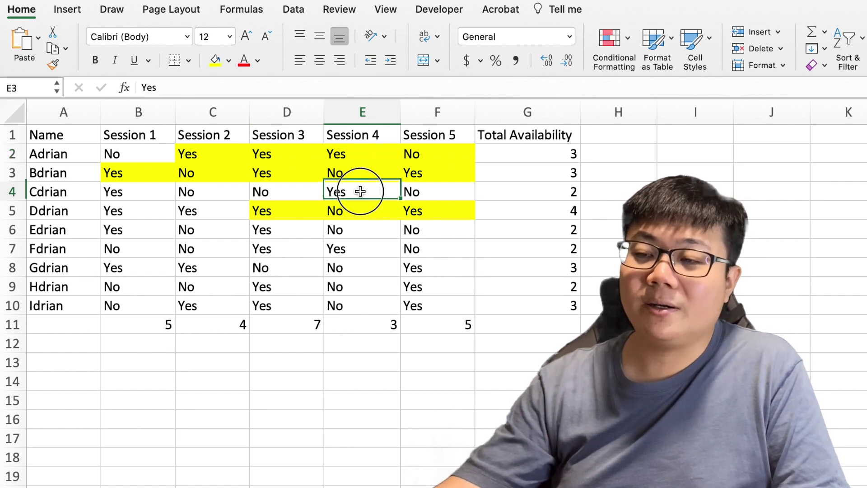
click(221, 63)
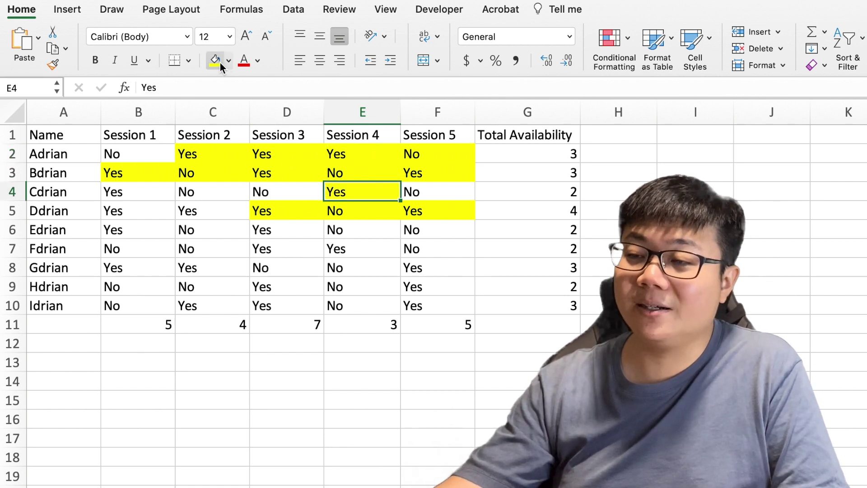
click(472, 195)
click(217, 65)
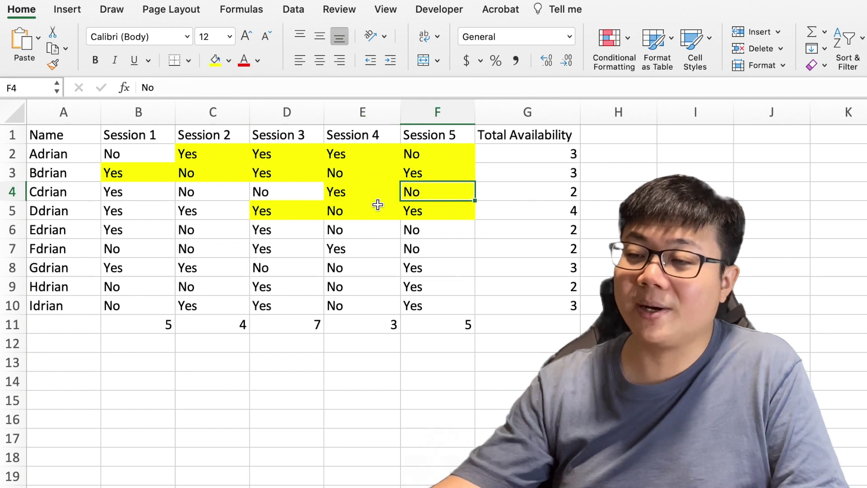
click(368, 189)
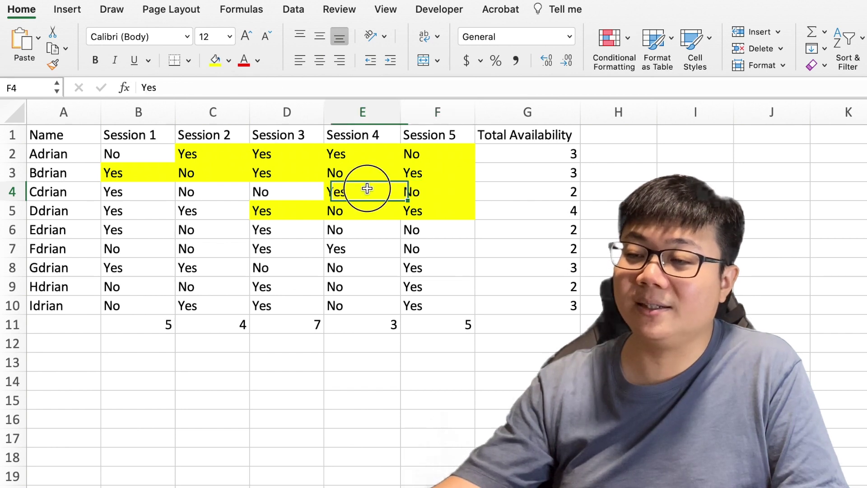
- Go down the Session 5 answers from F2 and fill F8 with yellow
click(437, 151)
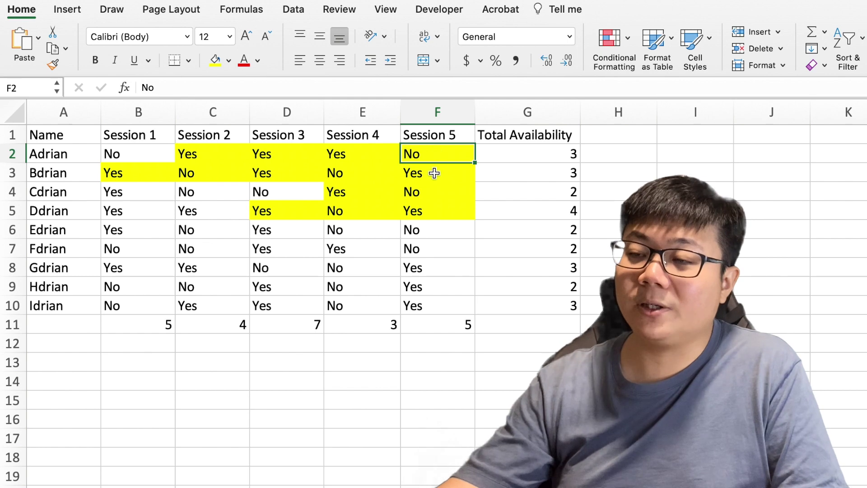
click(434, 174)
click(437, 189)
click(429, 212)
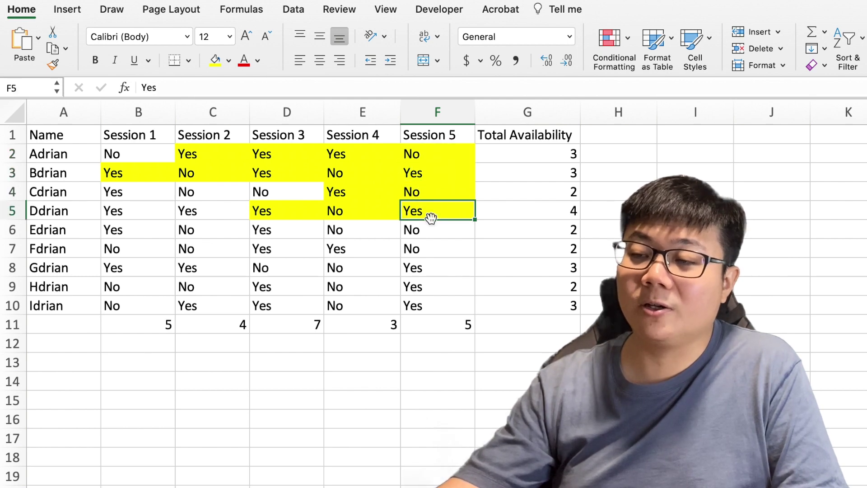
click(432, 229)
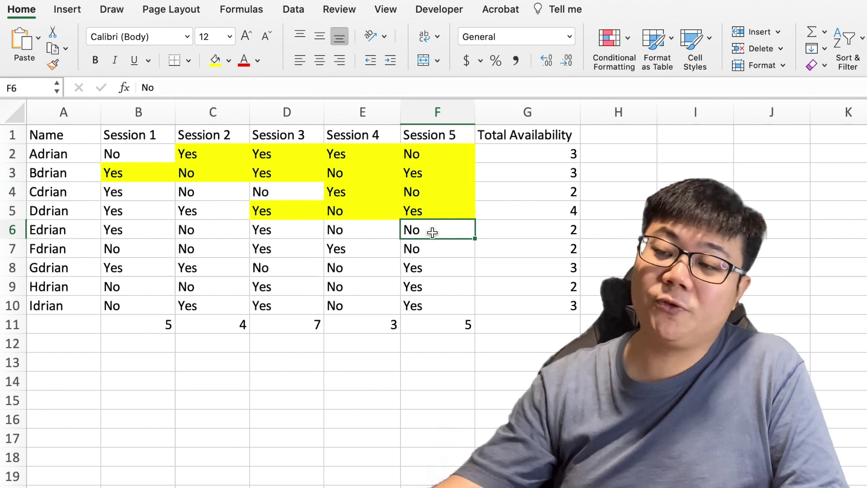
click(430, 248)
click(429, 270)
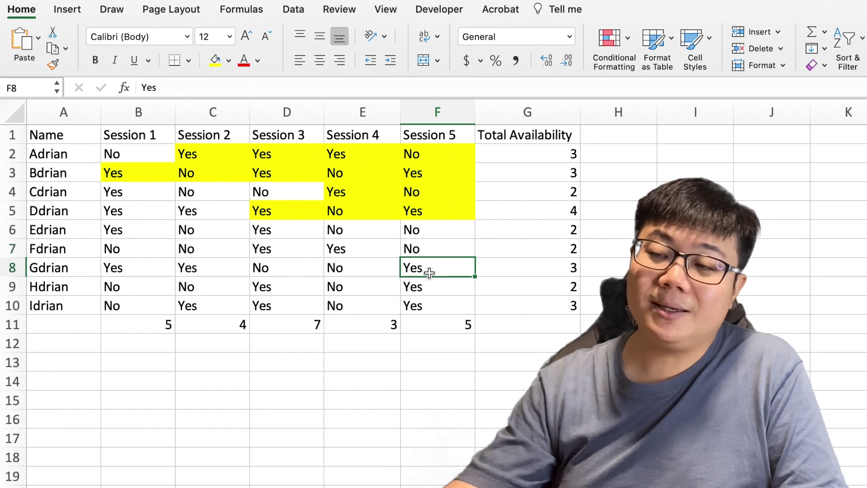
click(217, 62)
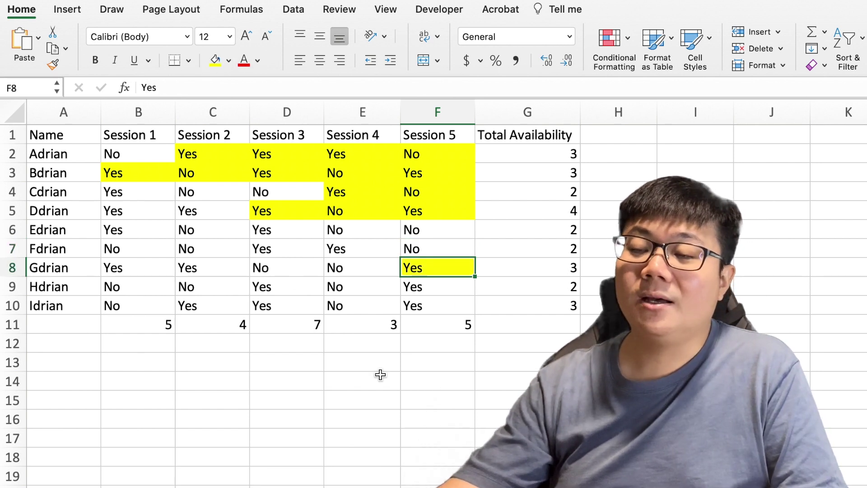
- Review the person picked for each session in cells B3, C2, D5, E4 and F8
click(446, 334)
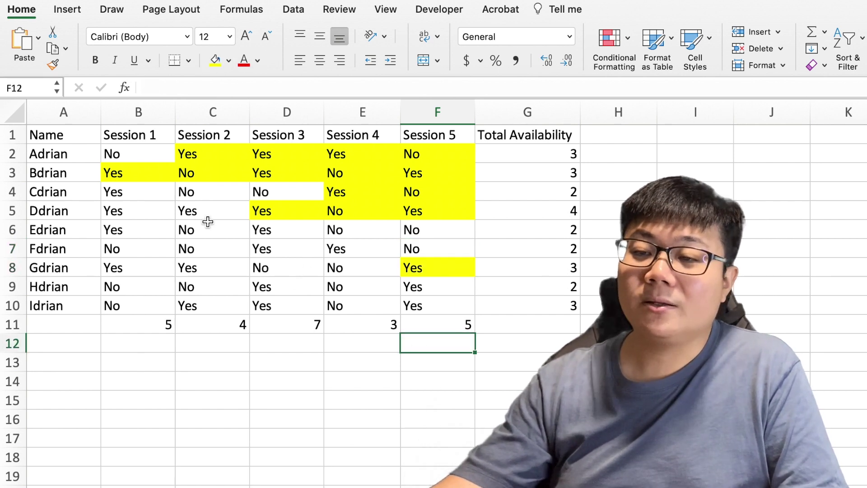
click(138, 176)
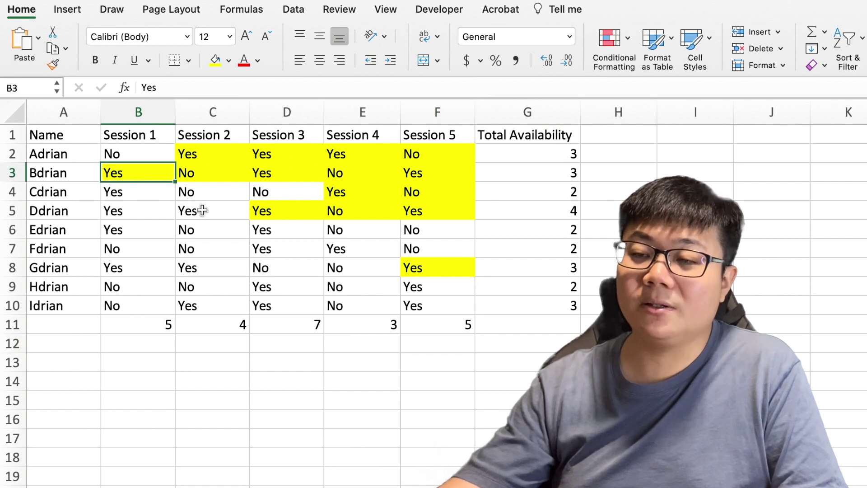
click(214, 155)
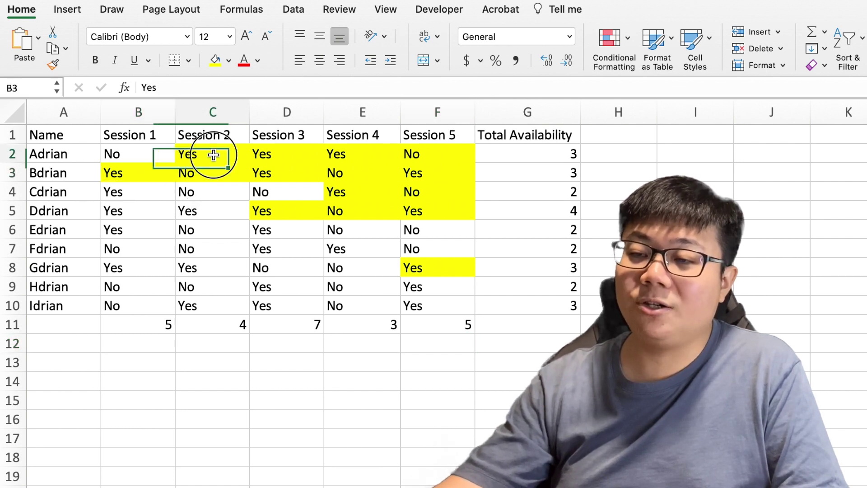
click(275, 205)
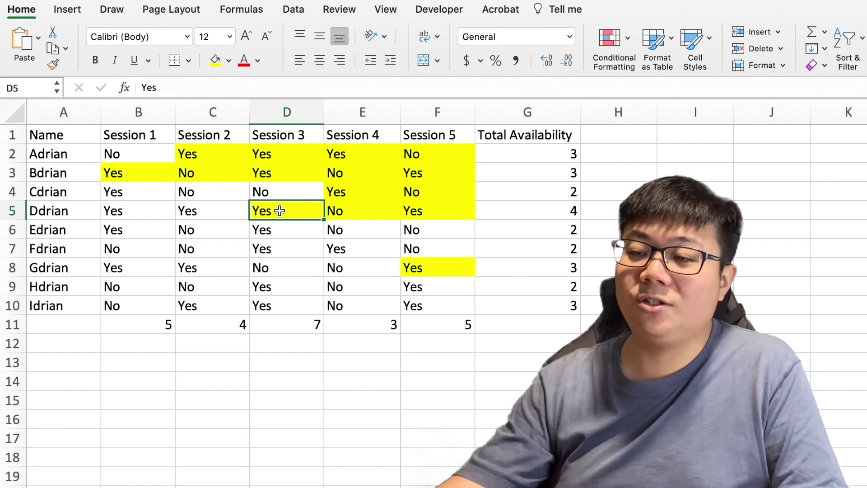
click(358, 192)
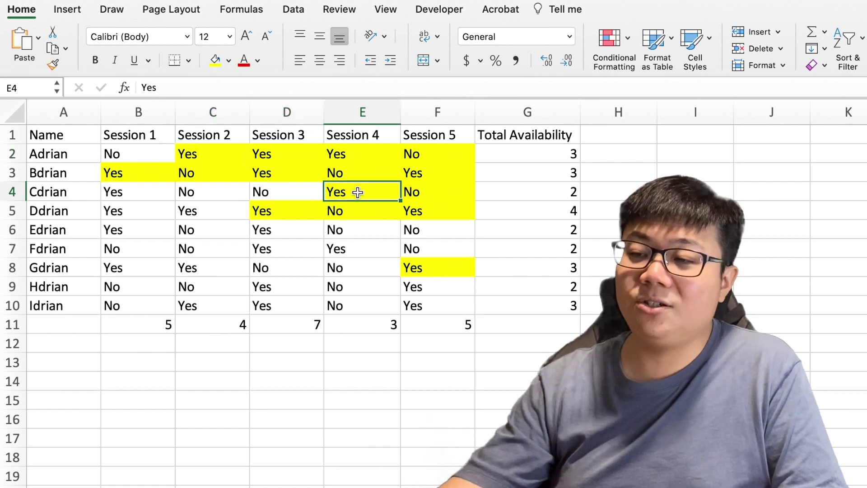
click(432, 269)
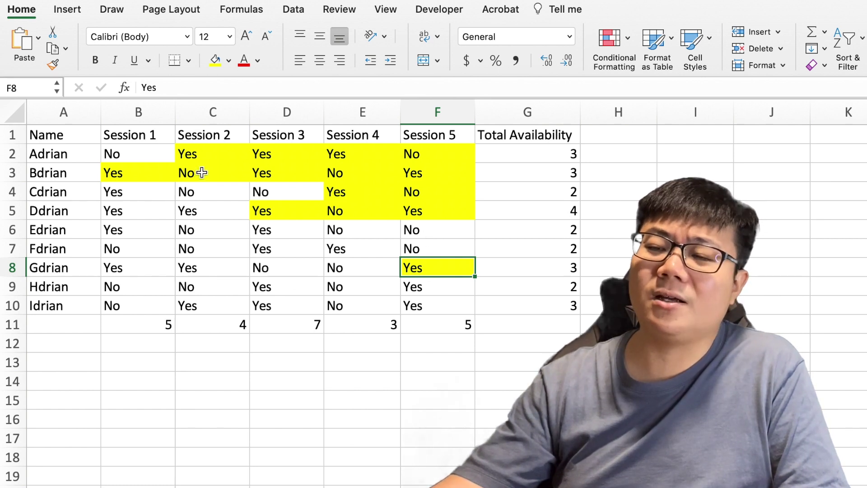
- Fill the cells after each chosen session, C3:F3, D2:F2, F4 and E5:F5, with black
click(115, 172)
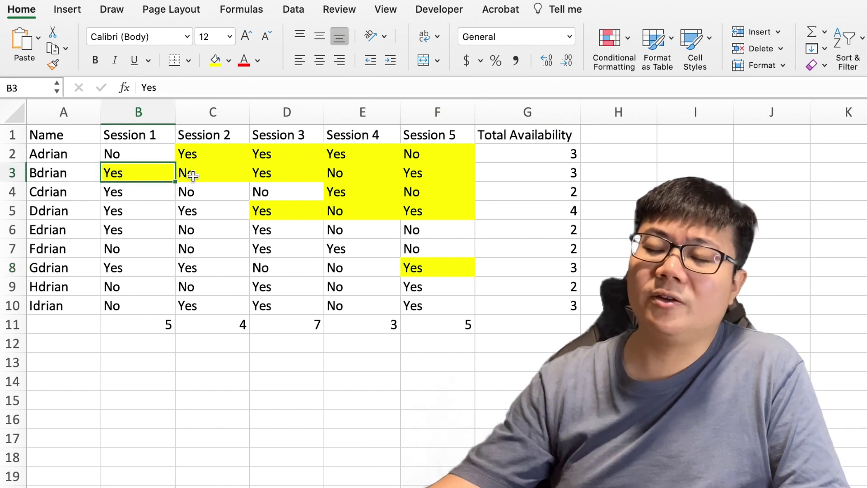
drag(193, 176, 434, 175)
click(228, 60)
click(239, 129)
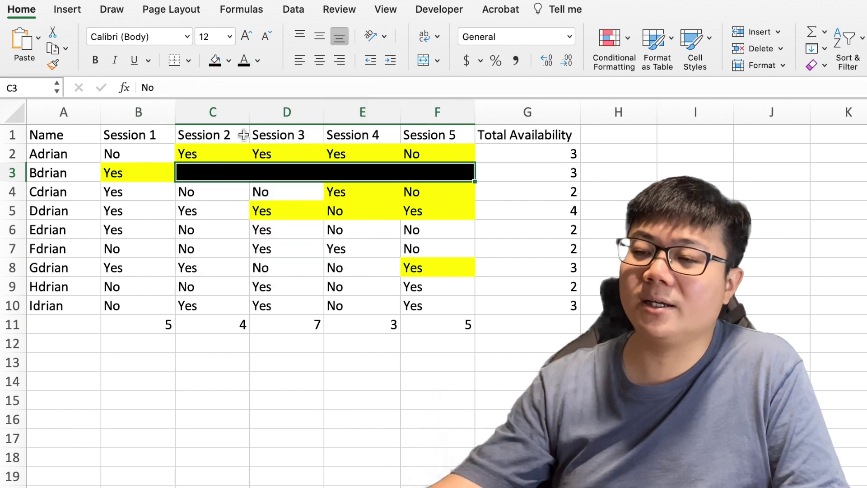
drag(271, 154, 433, 155)
click(216, 62)
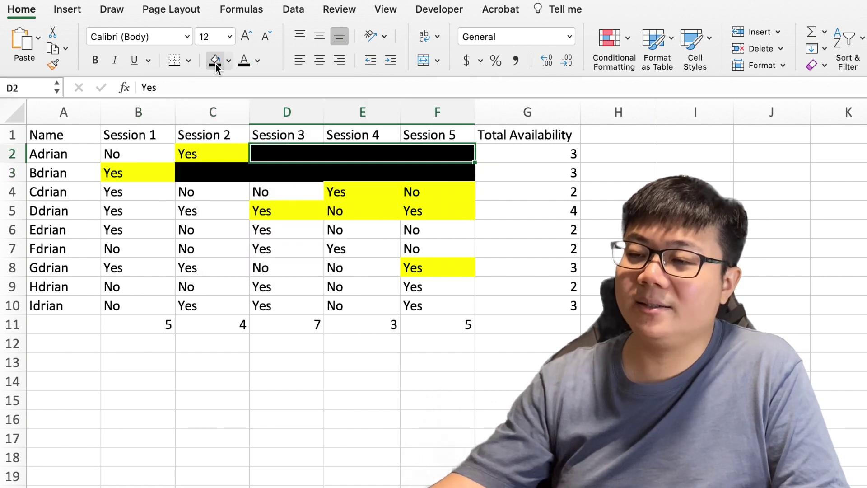
click(406, 193)
click(216, 61)
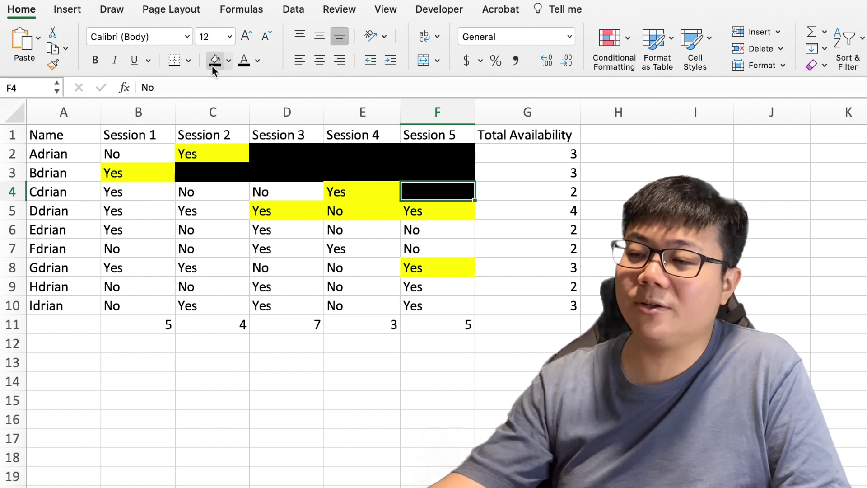
drag(368, 213, 408, 212)
click(216, 61)
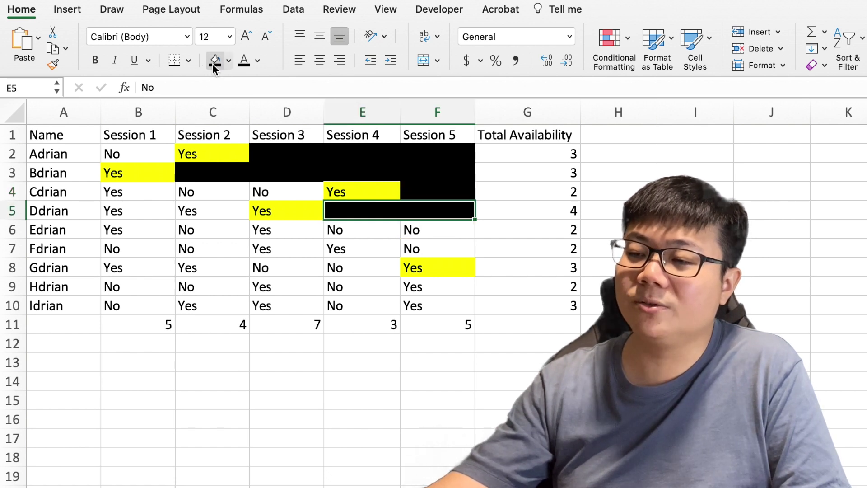
- Copy the unfilled formatting of D8 onto B1:F9 to clear the yellow and black fills
click(362, 248)
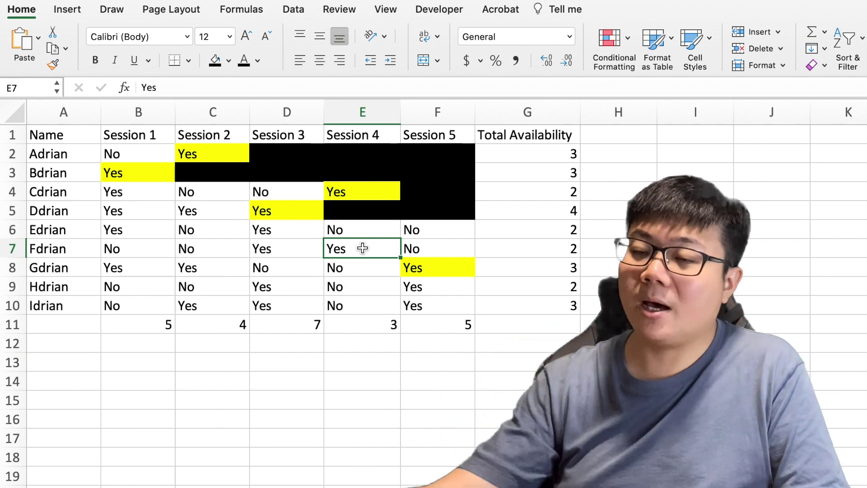
click(284, 268)
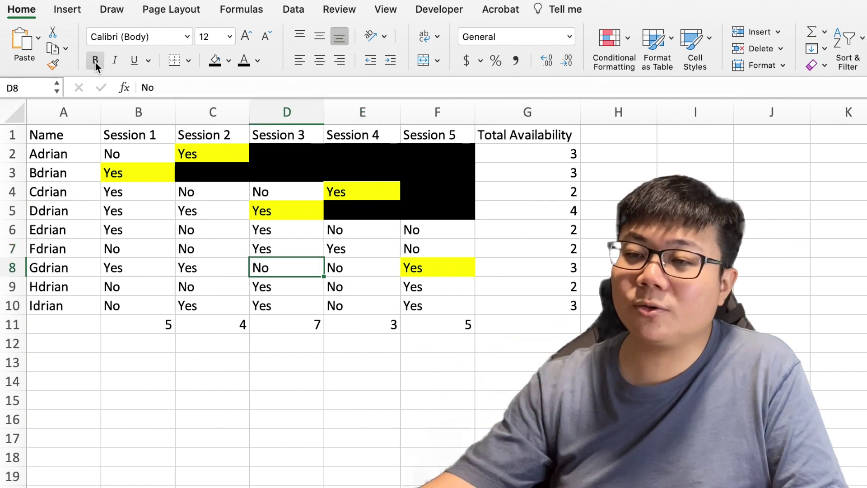
click(54, 66)
drag(112, 133, 420, 286)
click(303, 249)
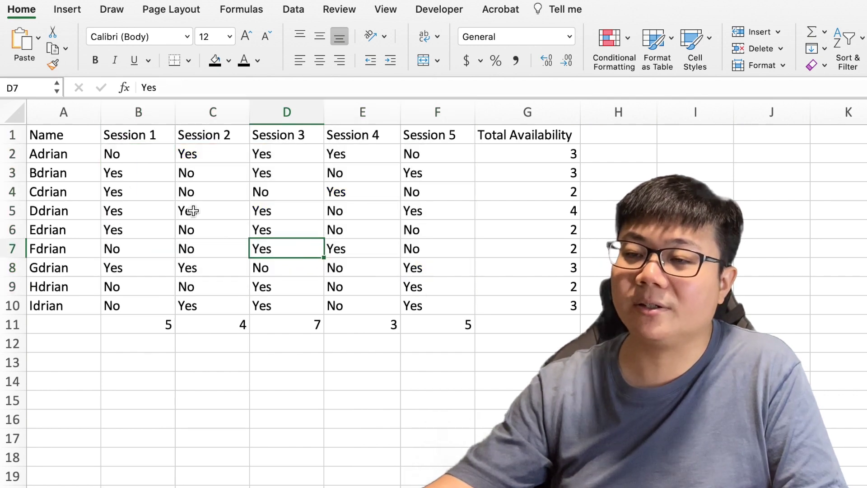
- Check the row 2 answers from Session 1 onward and fill the first Yes, C2, with yellow
click(133, 159)
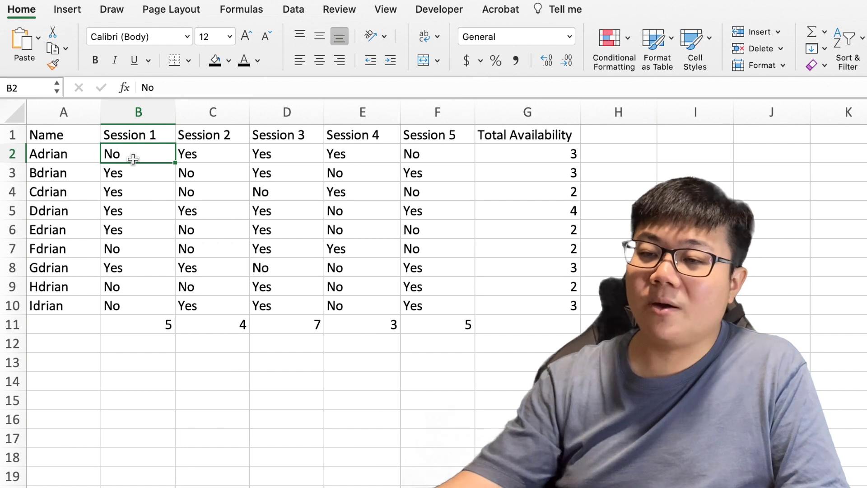
click(70, 157)
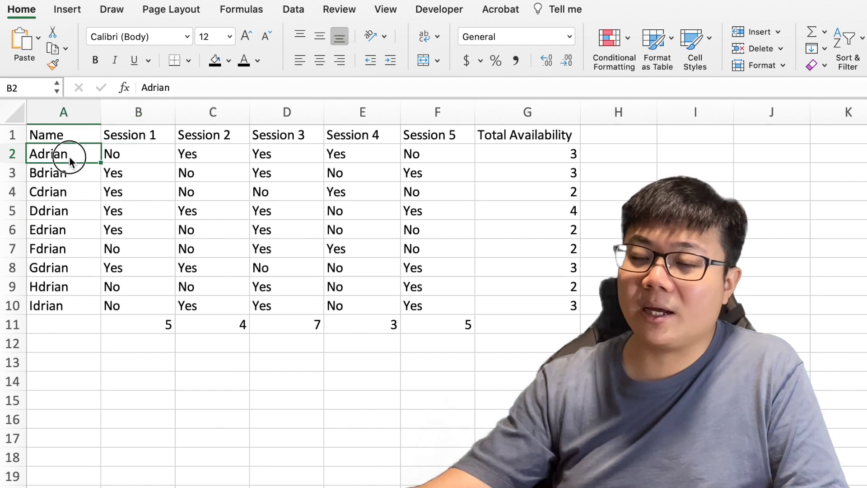
click(136, 155)
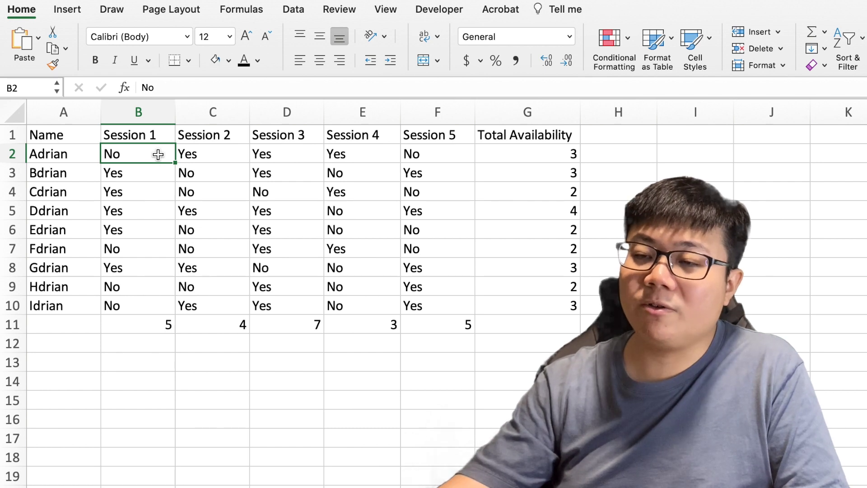
key(Right)
click(229, 61)
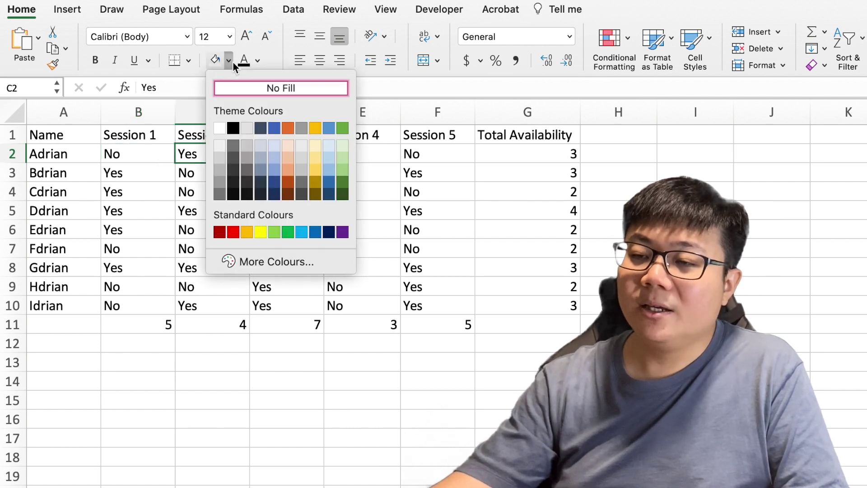
click(262, 233)
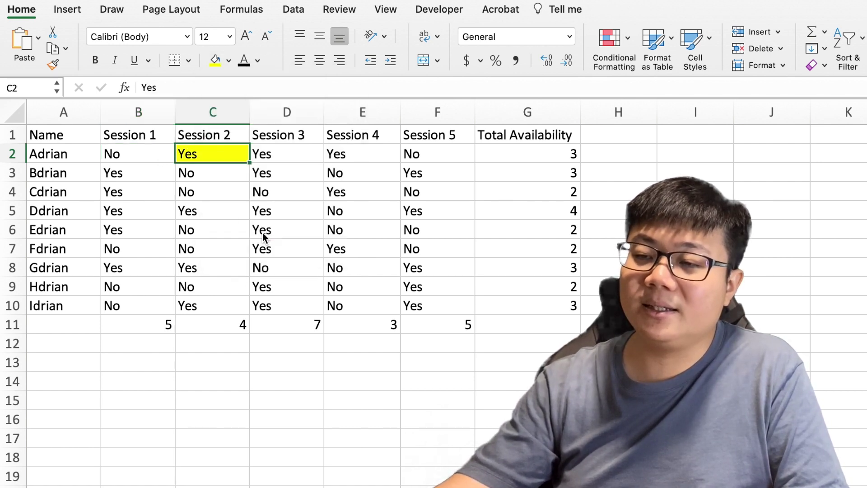
- Fill the remaining Session 2 cells, C3:C10, with black
click(231, 177)
shift+click(221, 306)
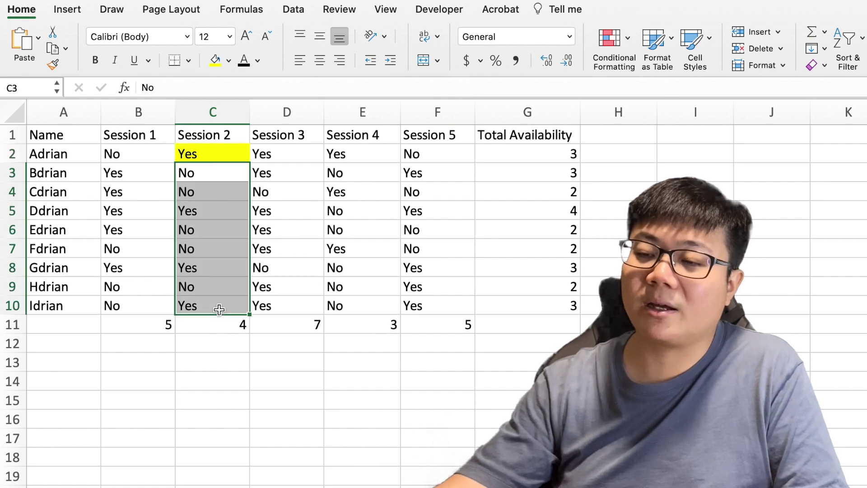
click(230, 61)
click(229, 129)
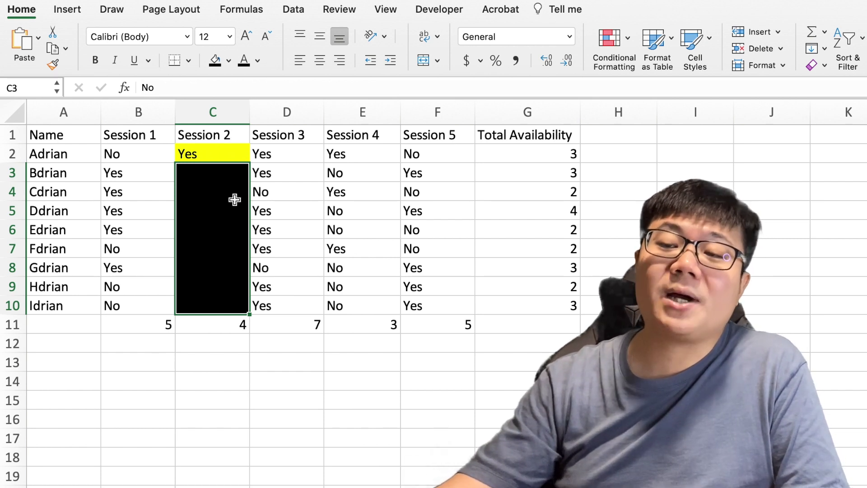
click(227, 156)
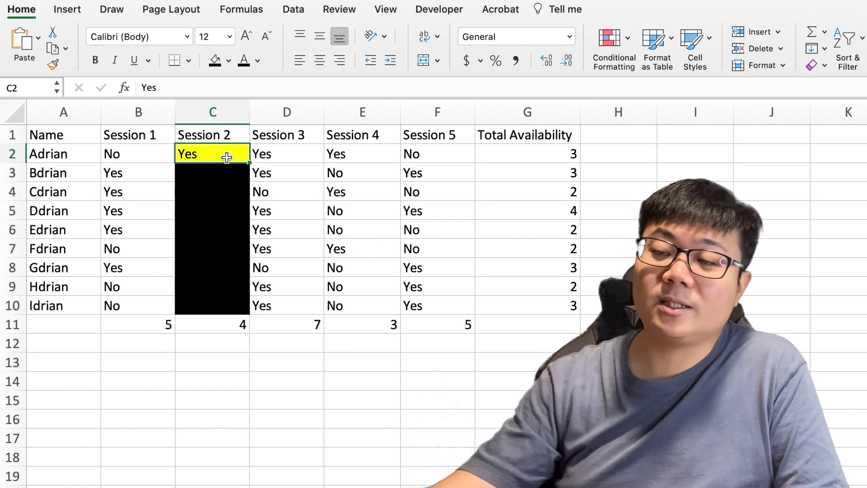
- Fill the Session 1 answer in B3 with yellow and the cells below it, B4:B10, with black
click(132, 173)
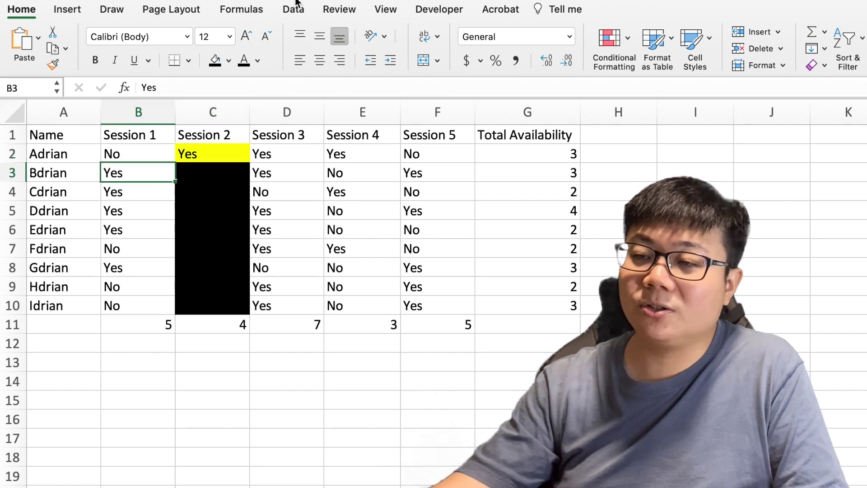
click(228, 60)
click(261, 231)
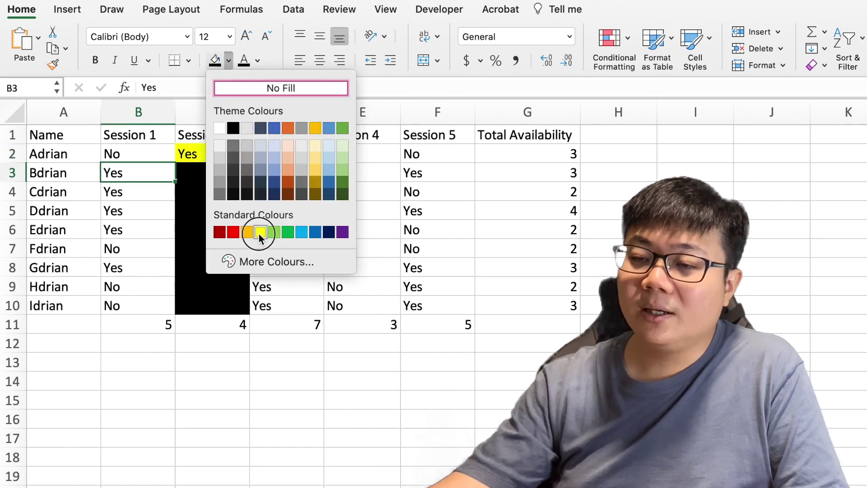
drag(149, 190, 143, 309)
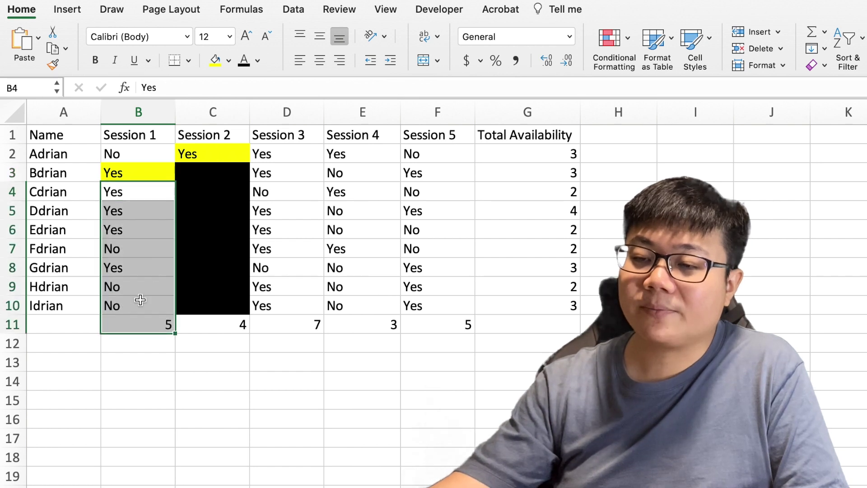
click(228, 61)
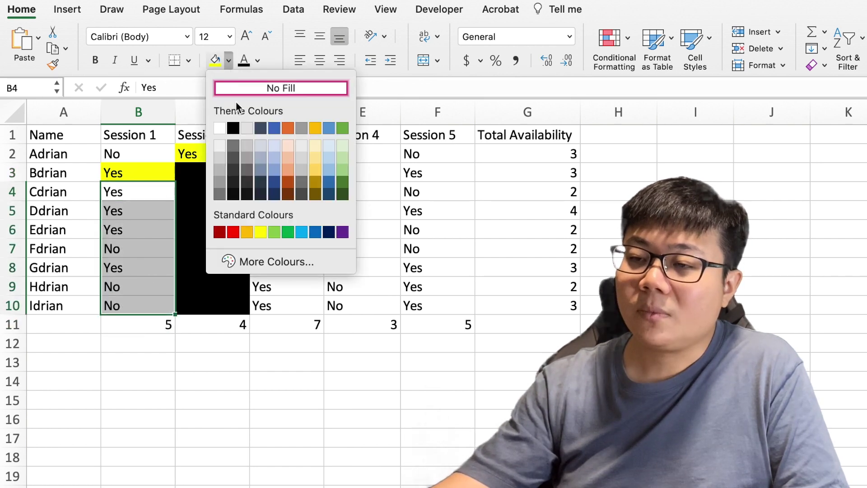
click(234, 128)
- Go across the row 4 answers from B4 and fill the available Session 4 cell, E4, with yellow
click(151, 193)
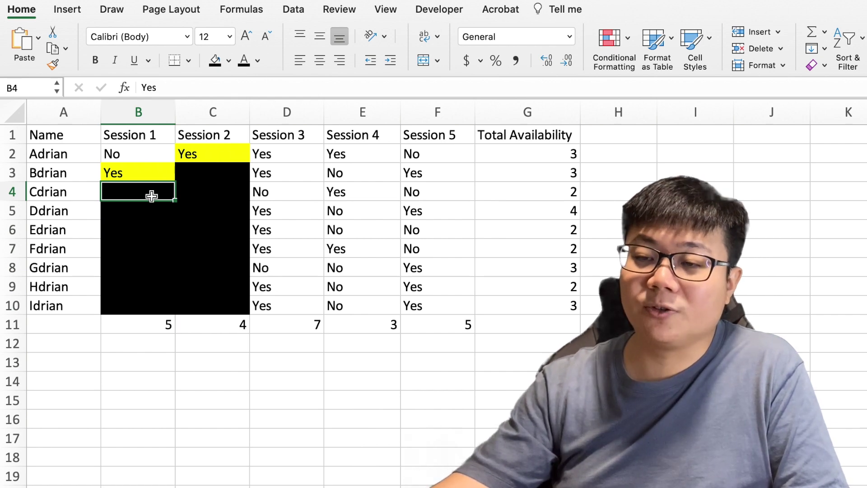
click(202, 188)
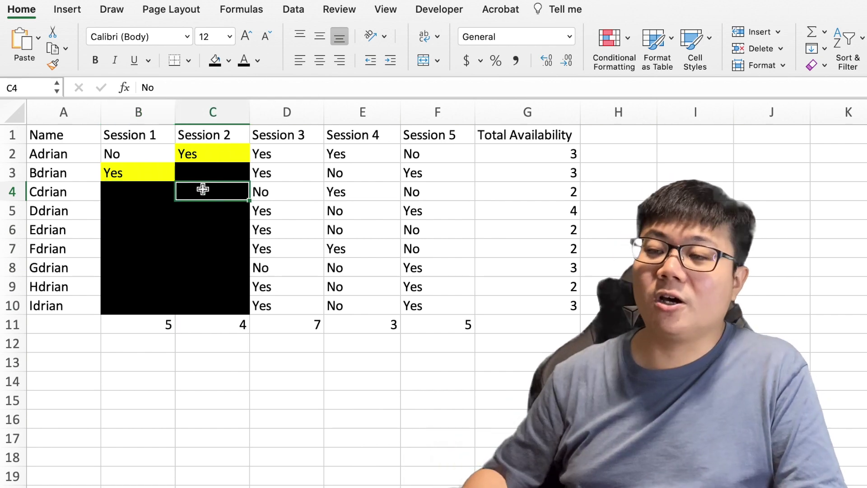
key(Right)
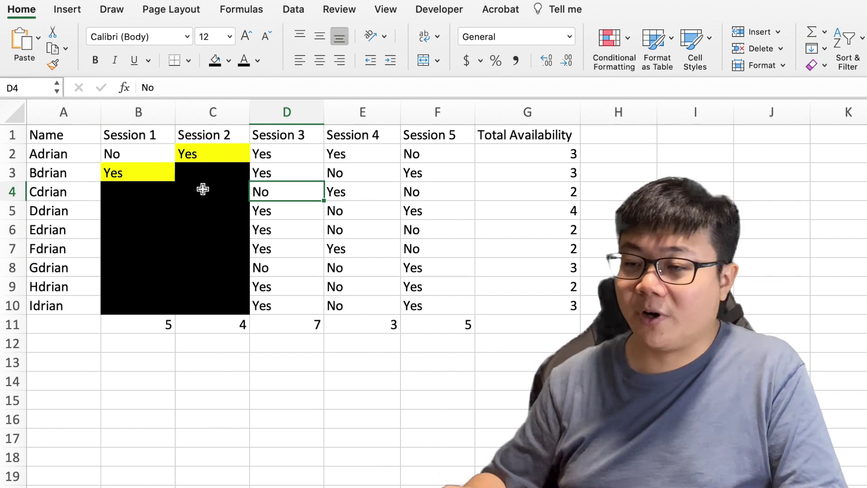
key(Right)
click(229, 60)
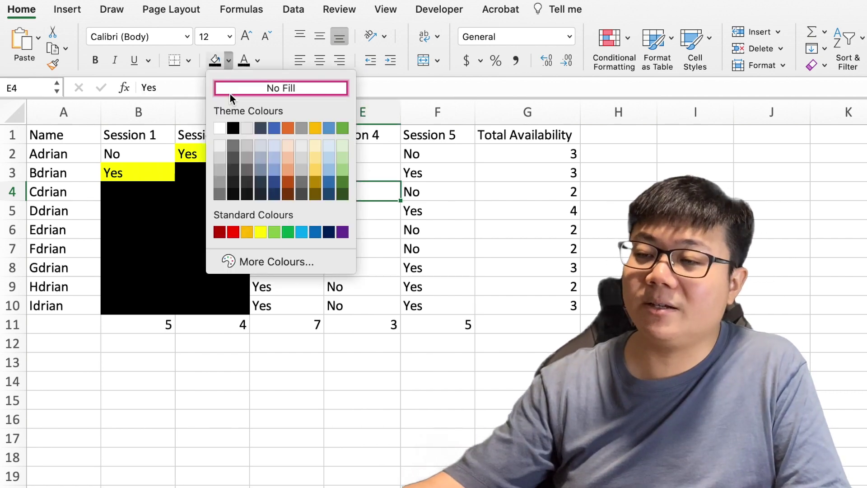
click(259, 231)
- Fill the remaining Session 4 cells, E5:E10, with black
click(351, 206)
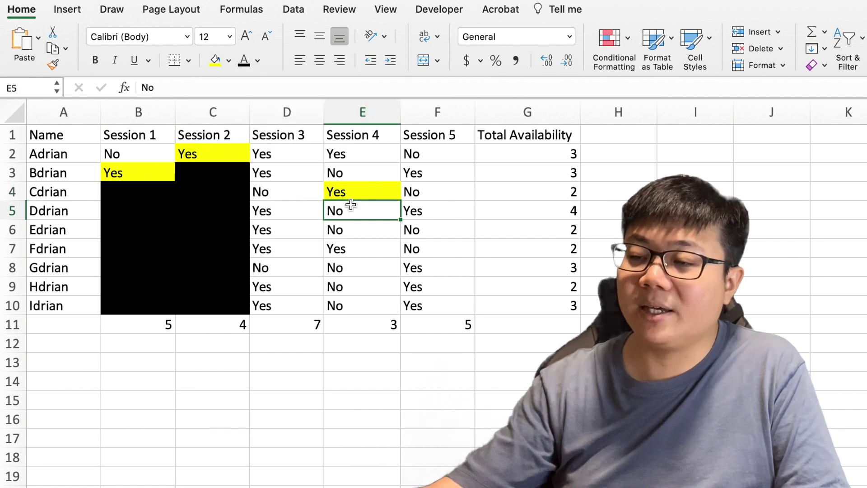
shift+click(361, 308)
click(228, 60)
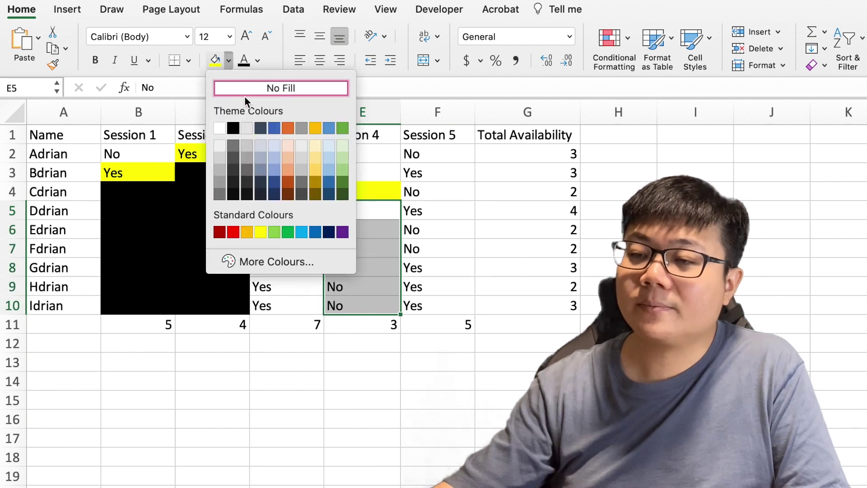
click(233, 128)
click(346, 193)
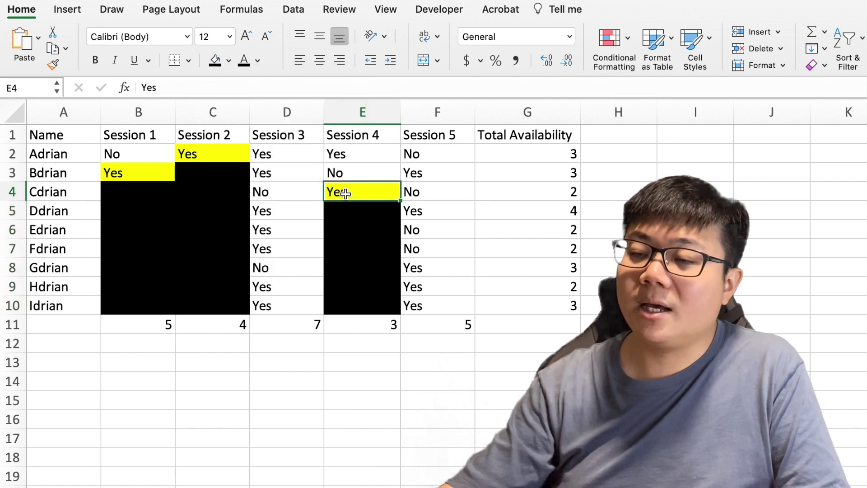
- Go across the row 5 answers from B5 and fill the available Session 3 cell, D5, with yellow
click(122, 210)
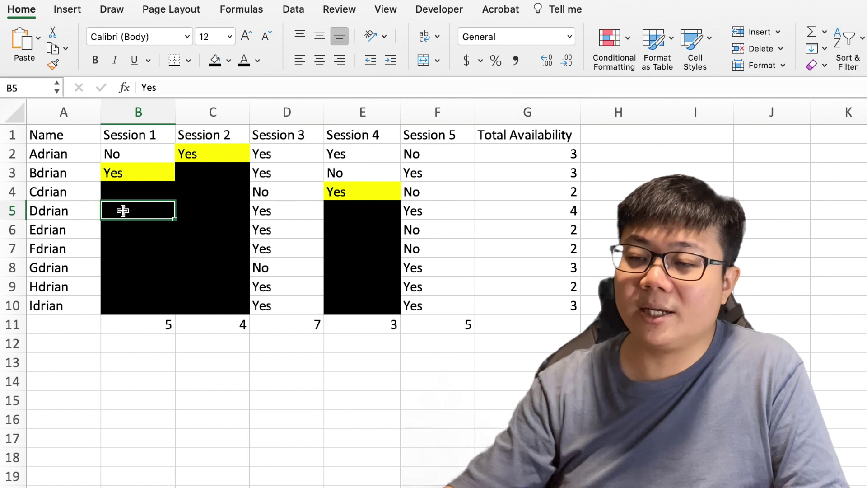
key(Right)
key(Right)
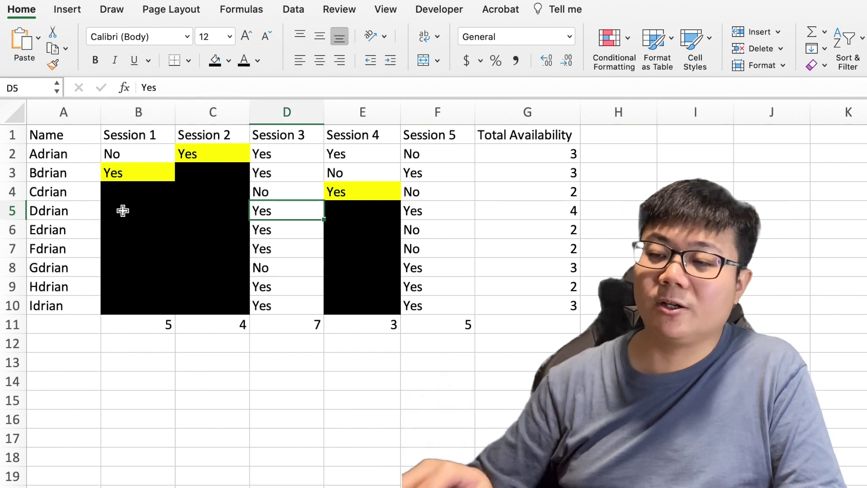
click(228, 60)
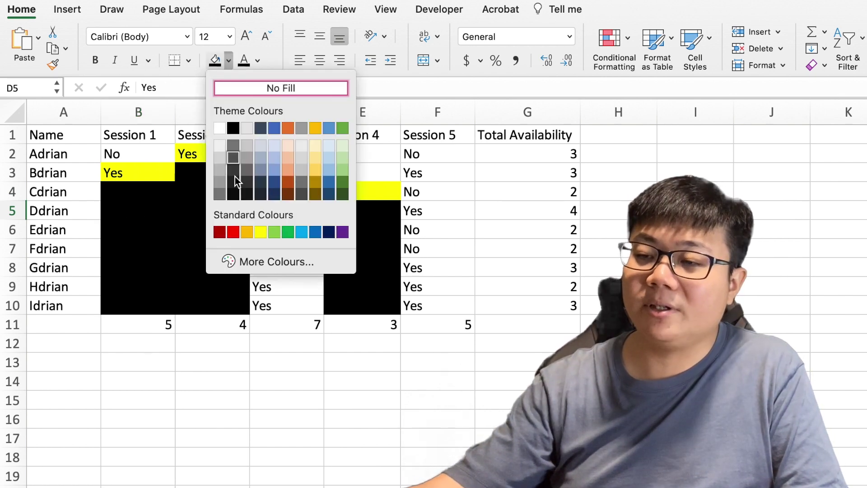
click(261, 230)
- Fill the remaining Session 3 cells, D6:D10, with black
drag(261, 230, 283, 304)
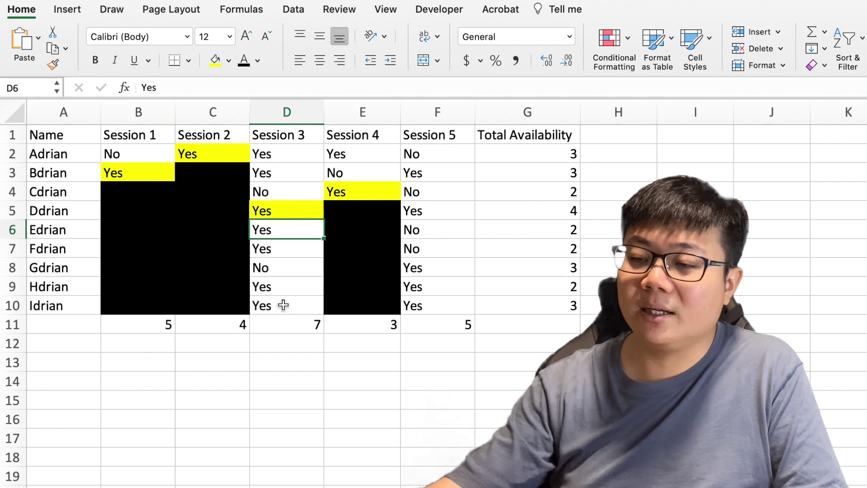
click(229, 61)
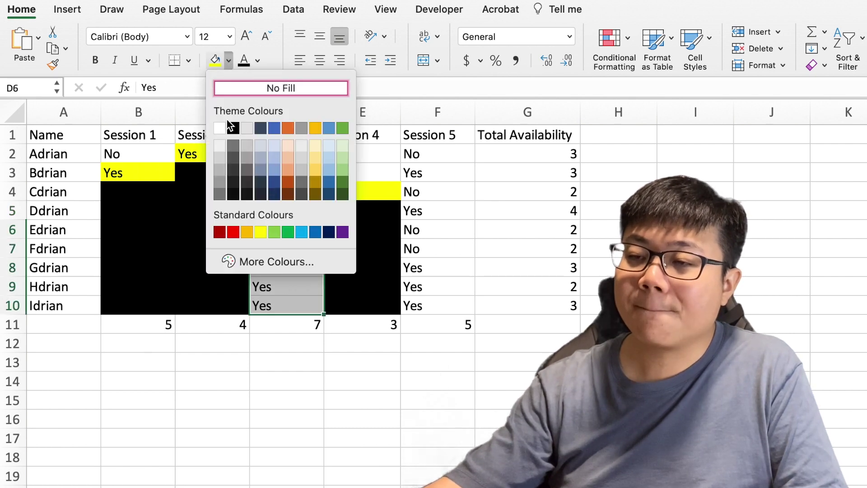
click(232, 73)
- Go across rows 6 and 7 from Session 1 to Session 5 to check for an available unassigned session
click(138, 227)
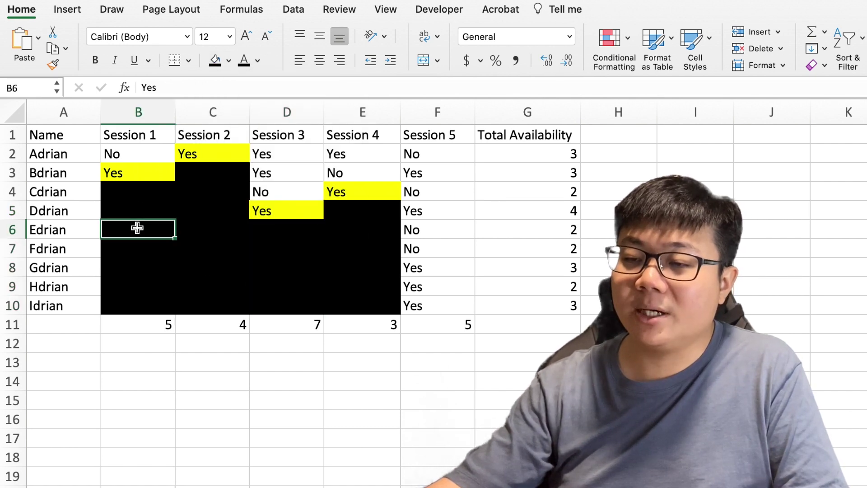
key(Right)
key(Right)
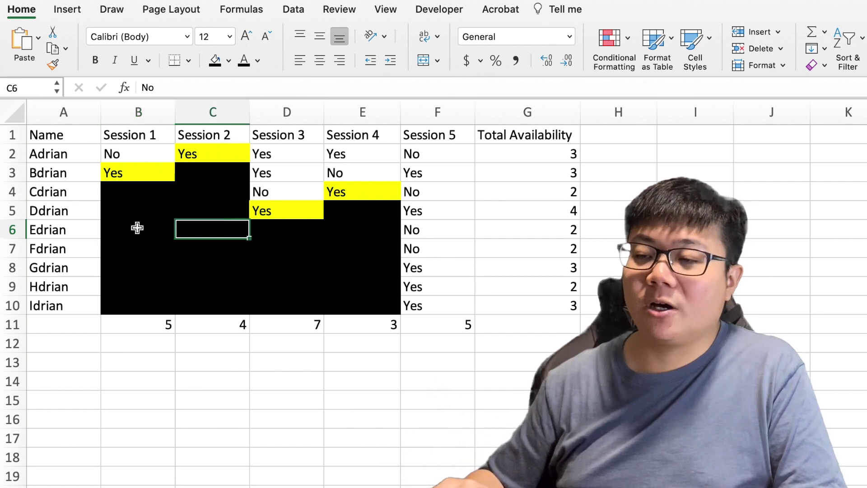
key(Right)
key(Right)
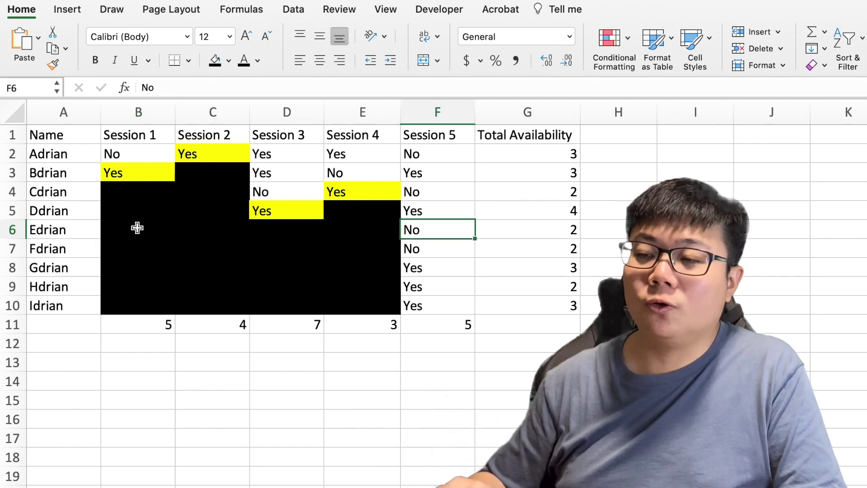
key(Down)
key(Left)
key(Left)
key(Left)
key(Left)
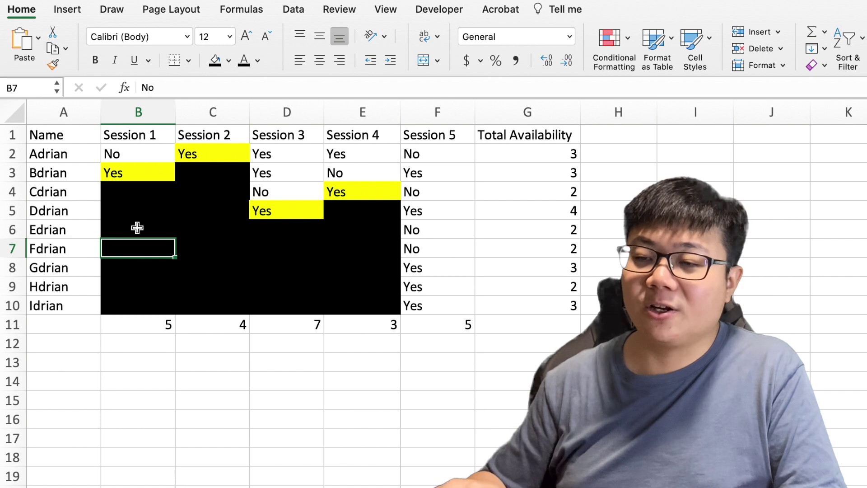
key(Right)
key(Right)
key(Right)
key(Right)
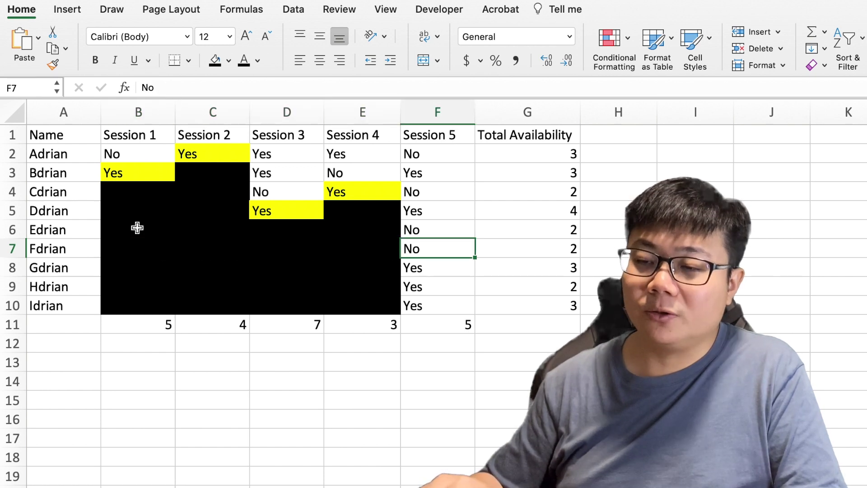
- Go across the row 8 answers to Session 5 and fill F8 with yellow
key(Down)
key(Left)
key(Left)
key(Left)
key(Left)
key(Right)
key(Right)
key(Right)
key(Right)
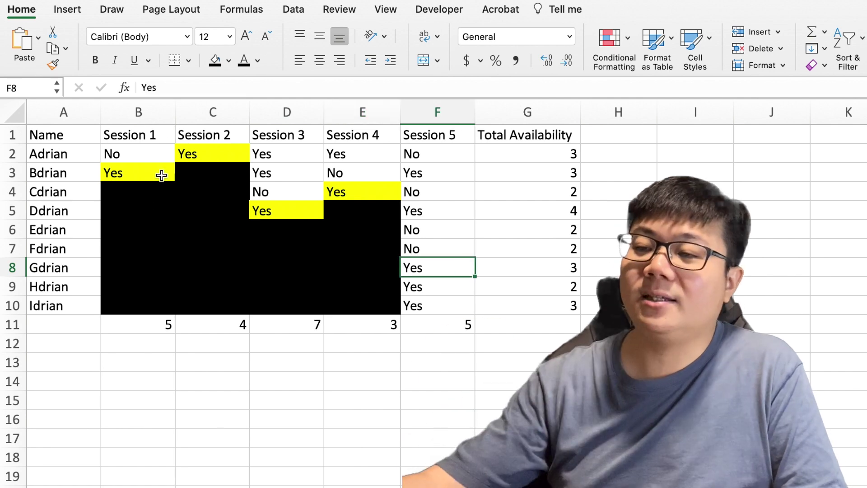
click(228, 60)
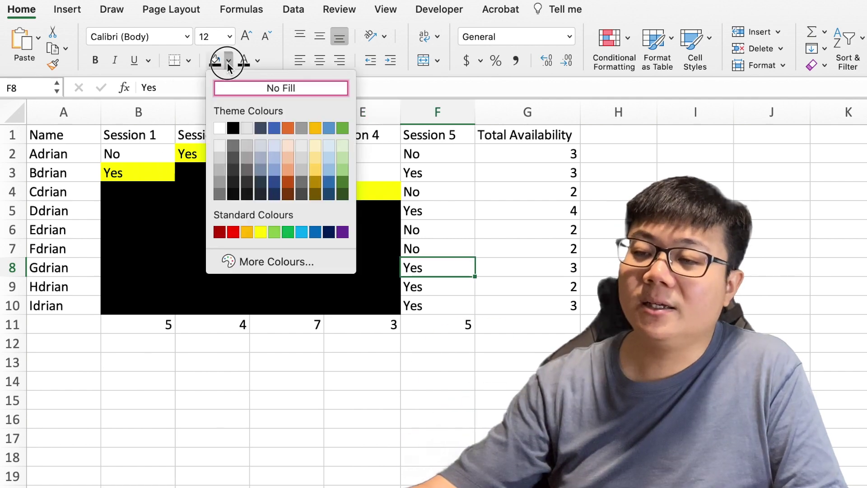
click(261, 231)
- Fill the remaining Session 5 cells, F9:F10, with black
drag(413, 289, 412, 307)
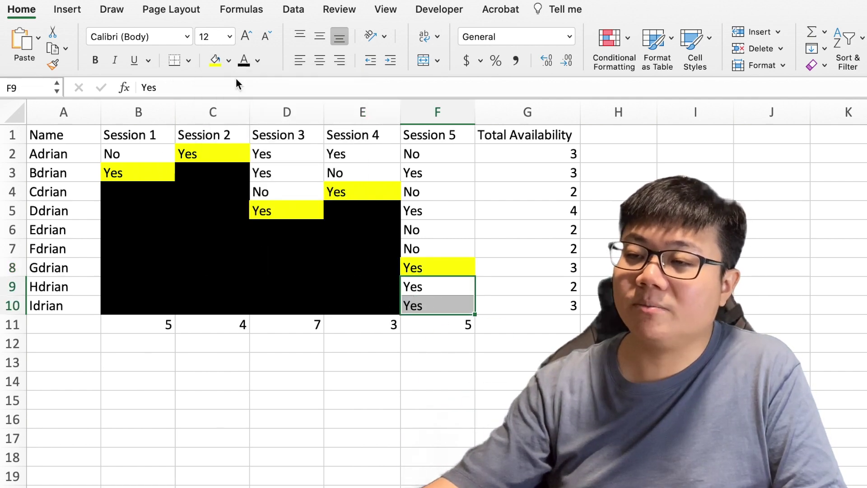
click(231, 64)
click(235, 135)
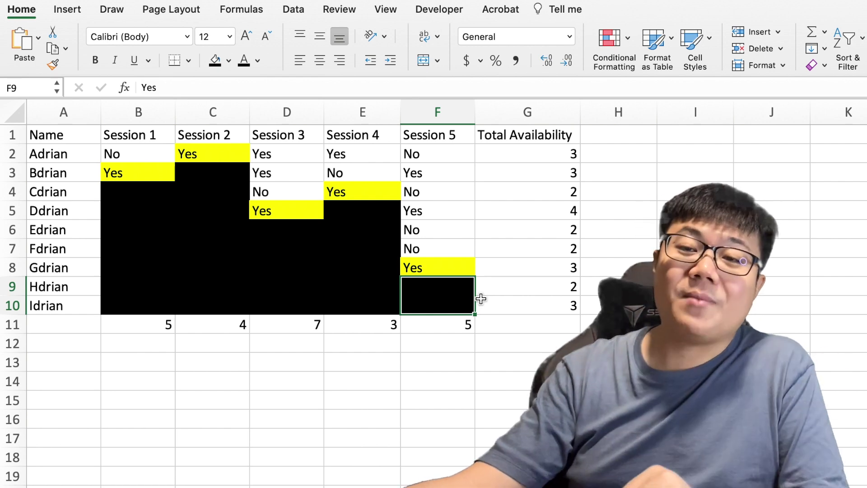
- Clear the yellow and black fills from the session answers in B2:F10
drag(113, 153, 429, 304)
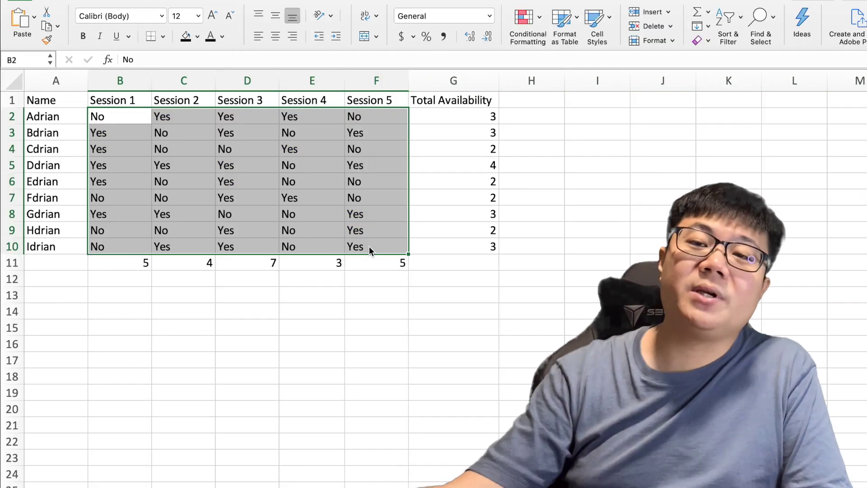
click(470, 230)
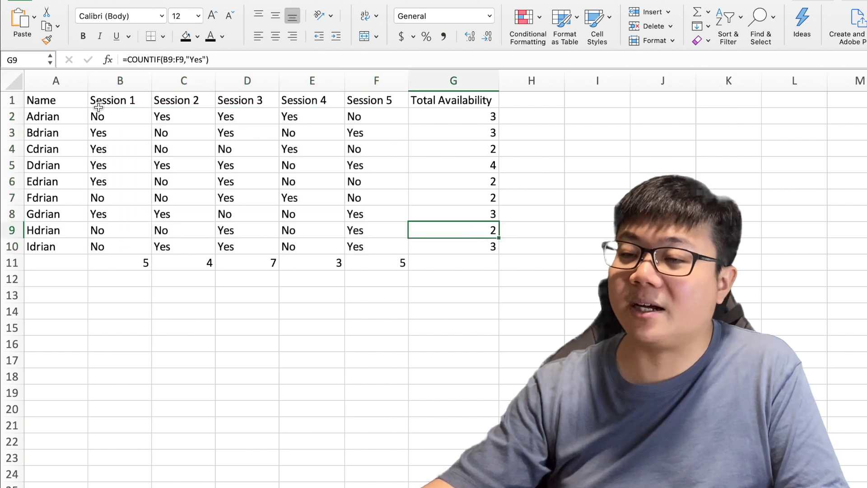
- Copy the Session 1 to Session 5 headers from B1:F1 to I1:M1 and narrow the empty column H between the tables
drag(101, 106, 368, 97)
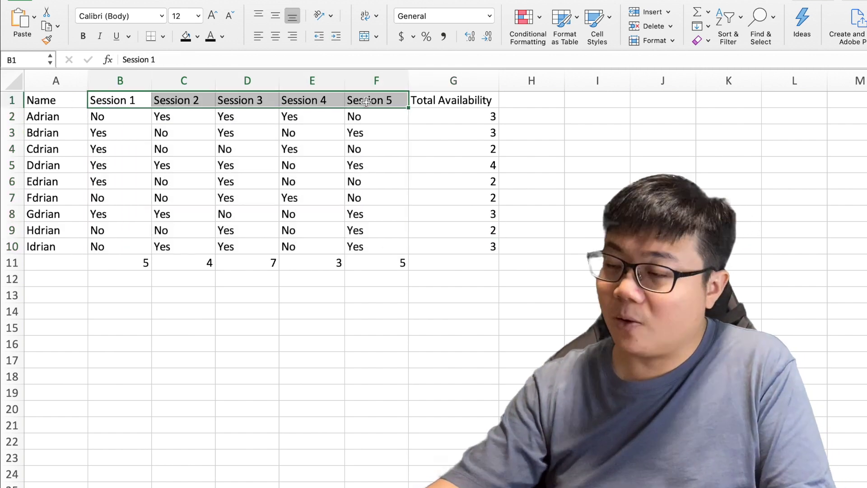
key(cmd+c)
click(619, 100)
key(cmd+v)
click(548, 111)
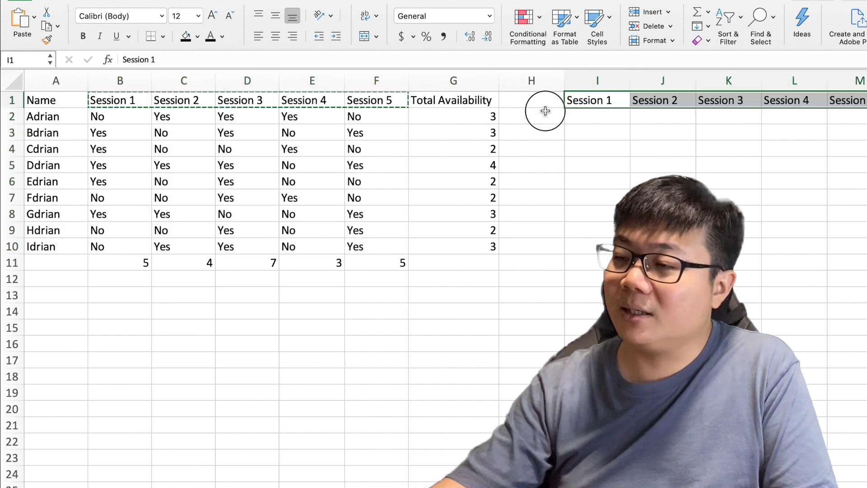
drag(564, 80, 513, 80)
click(556, 180)
click(536, 119)
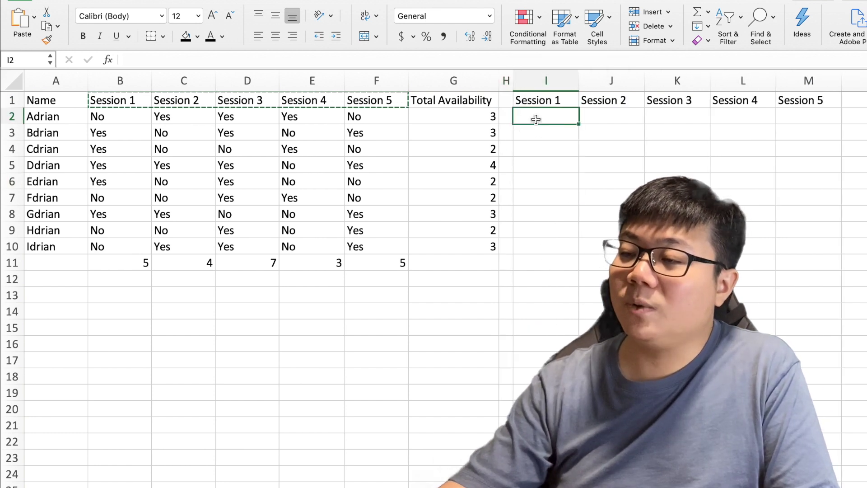
drag(558, 102, 797, 111)
click(561, 148)
- Check the row 2 answers from Session 1 for the first Yes and enter that row's person under Session 2 in J2
click(133, 119)
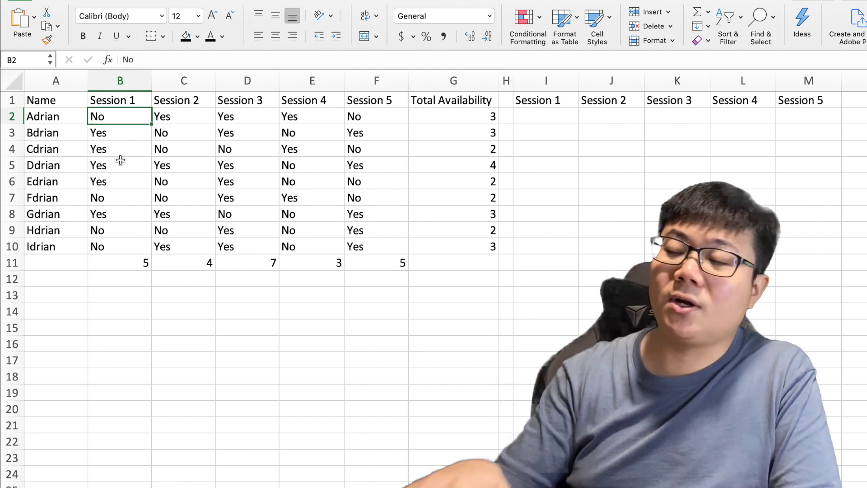
click(181, 113)
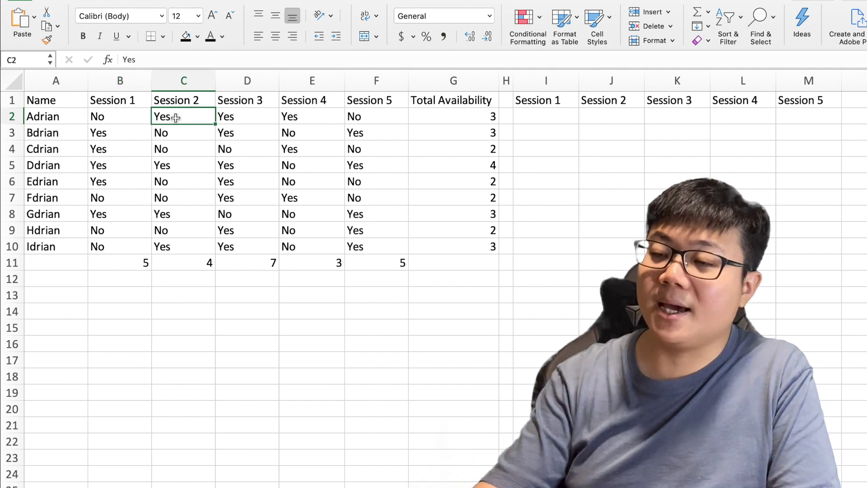
click(617, 113)
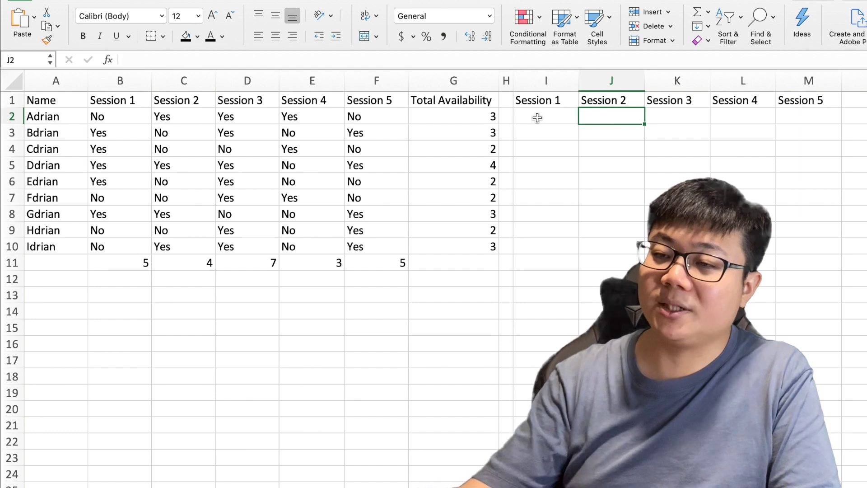
click(125, 118)
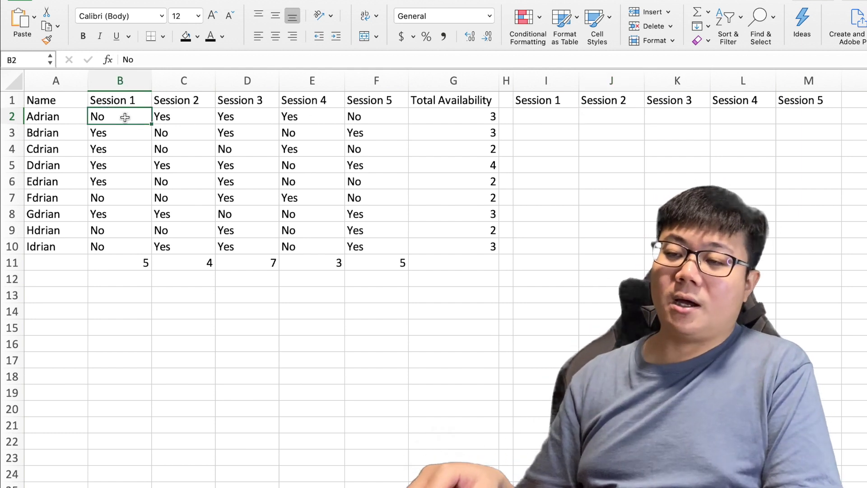
key(Right)
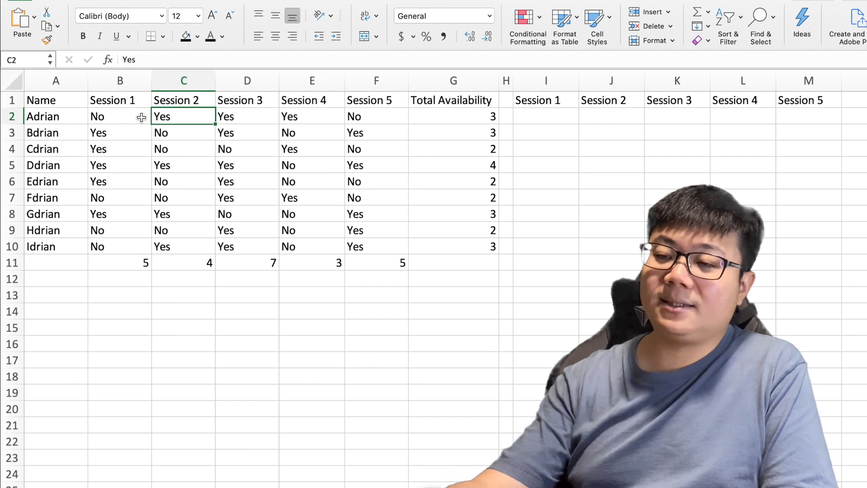
click(609, 118)
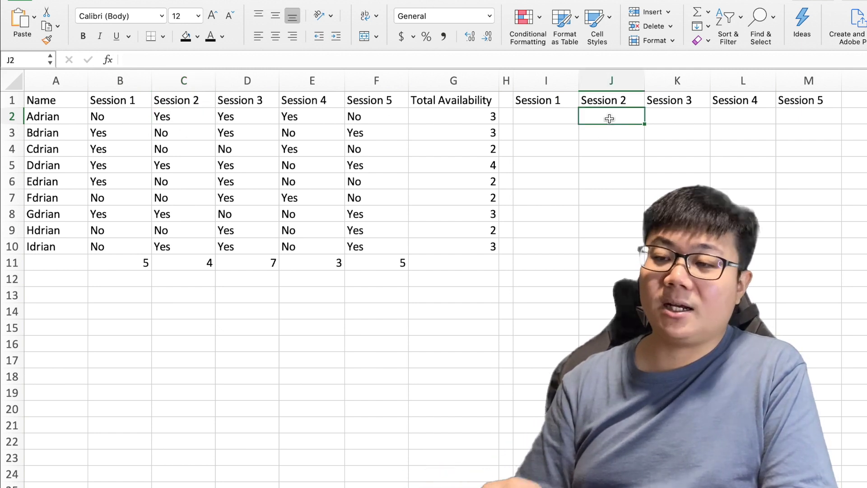
text(Adrian)
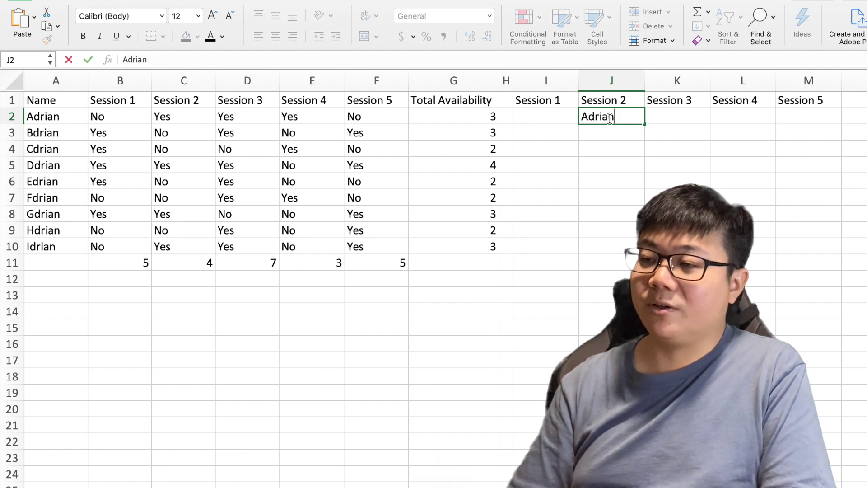
key(Return)
- Check the row 3 answer for Session 1 and enter that row's person under Session 1 in I2
click(93, 139)
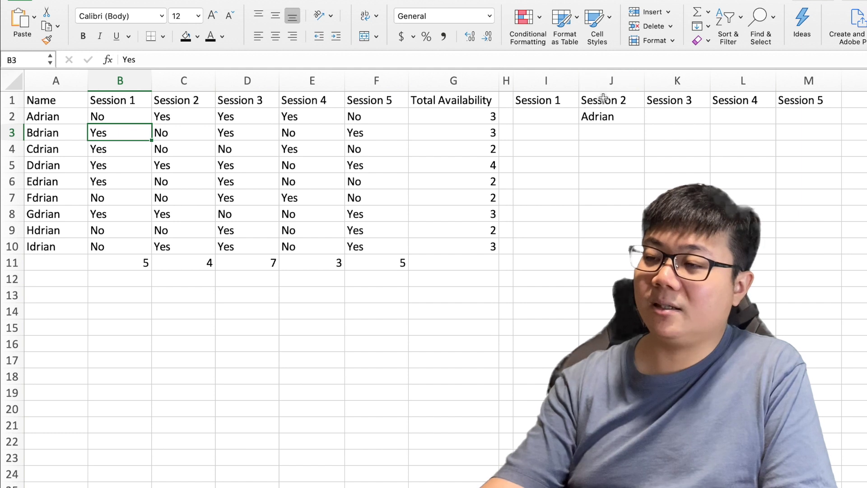
click(559, 114)
text(Bdrian)
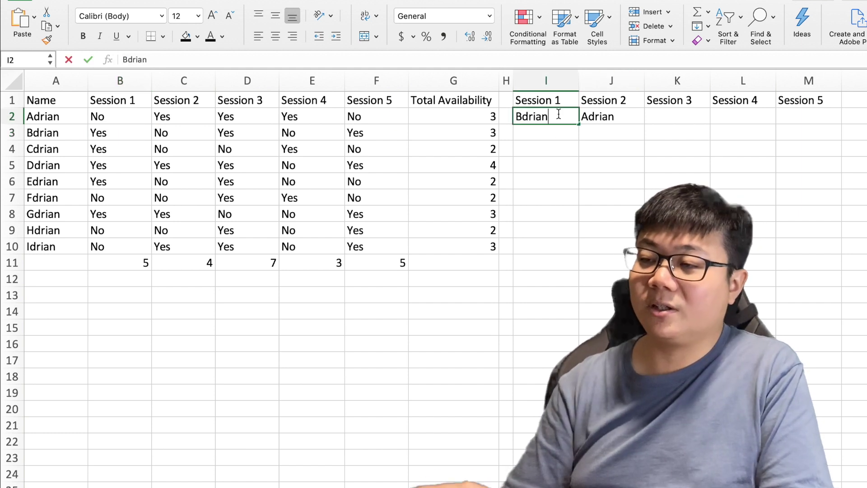
key(Return)
- Go across the row 4 answers to the first Yes in an unassigned session and enter that person under Session 4 in L2
click(105, 149)
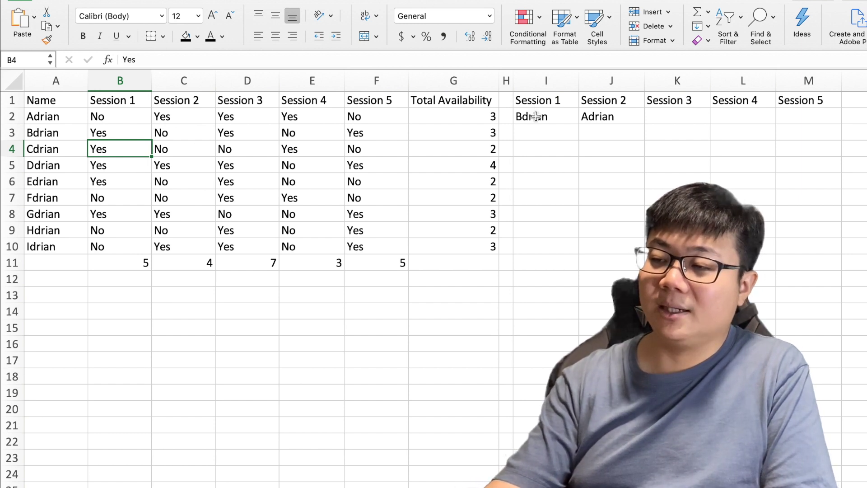
click(166, 151)
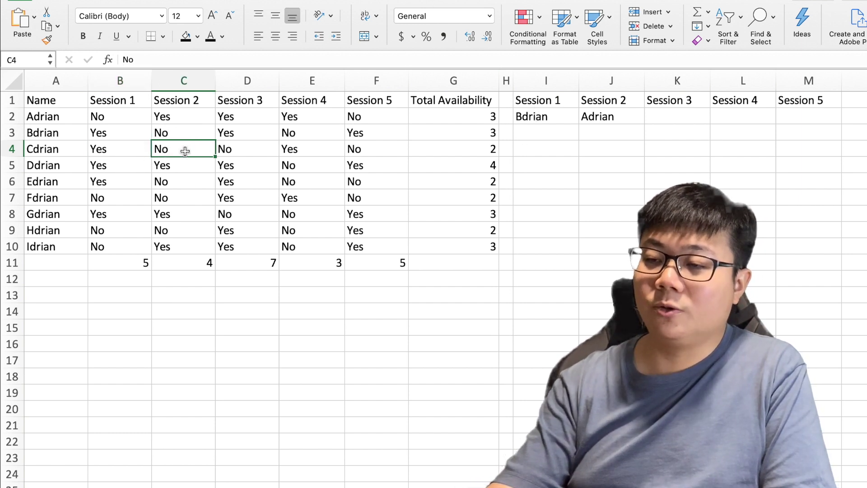
click(241, 149)
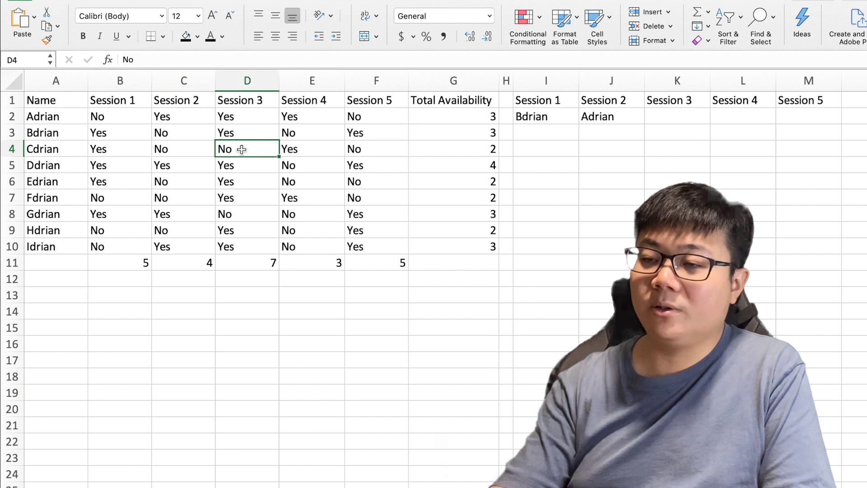
click(301, 150)
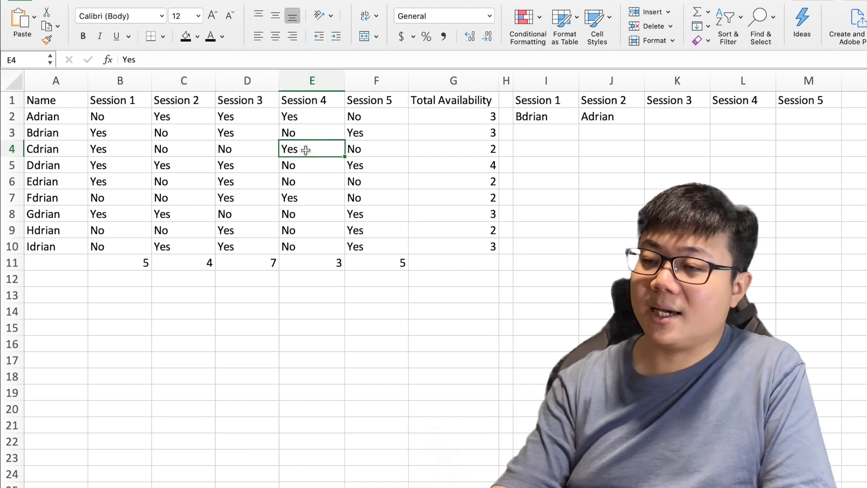
click(751, 117)
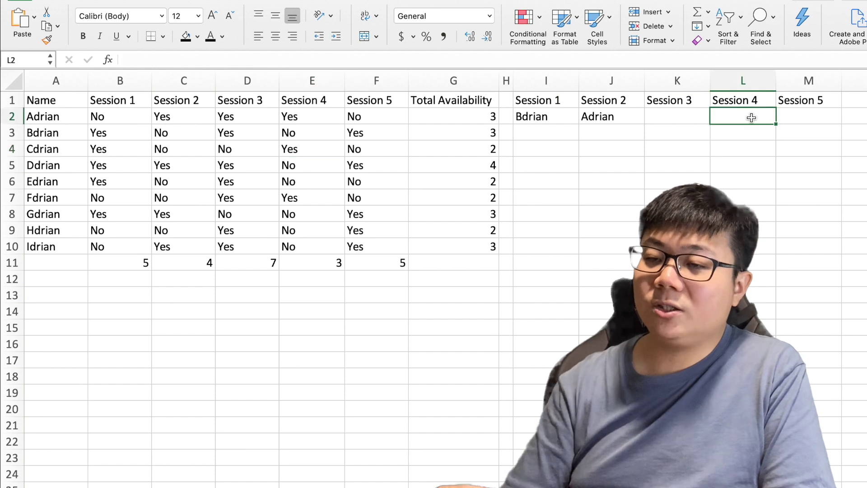
text(Cdrian)
key(Return)
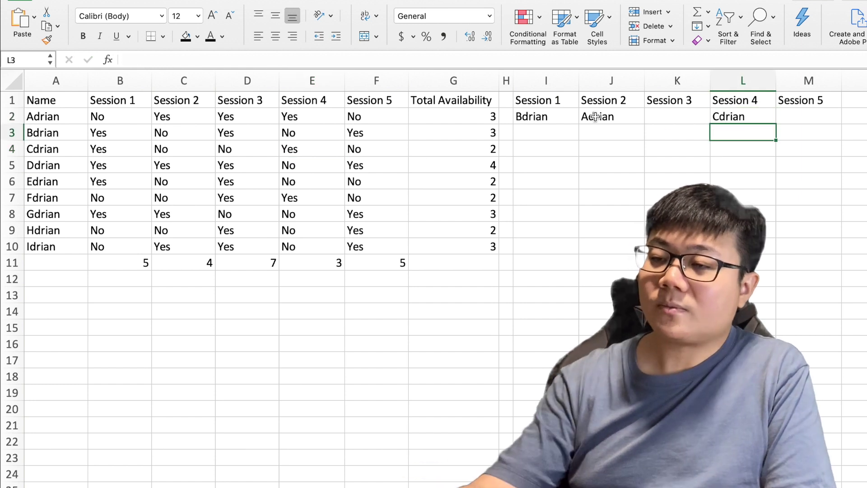
- Go across the row 5 answers to the first Yes in an unassigned session and enter that person under Session 3 in K2
click(119, 168)
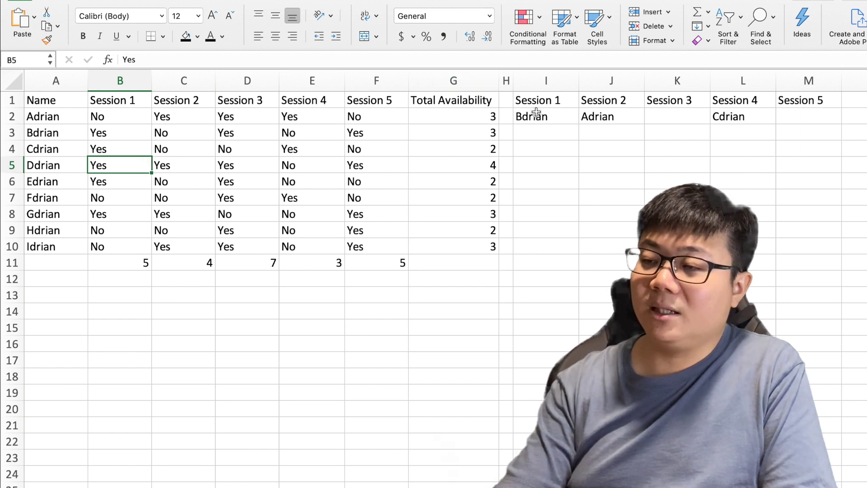
click(167, 168)
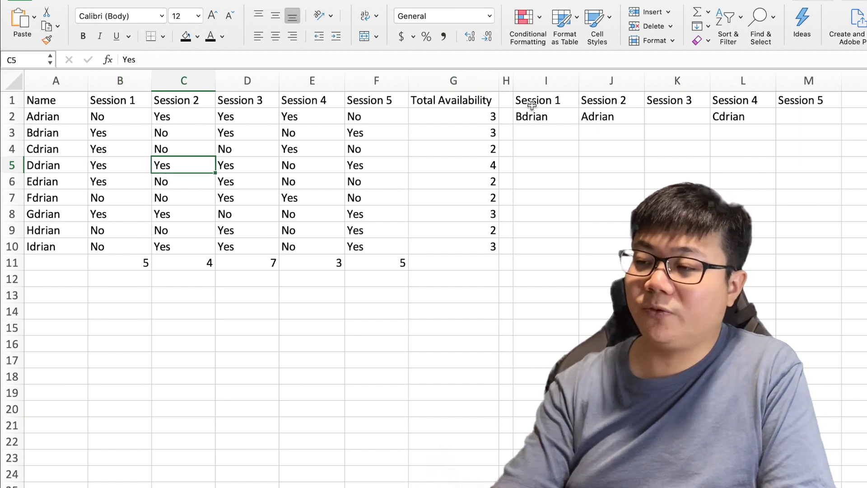
click(255, 163)
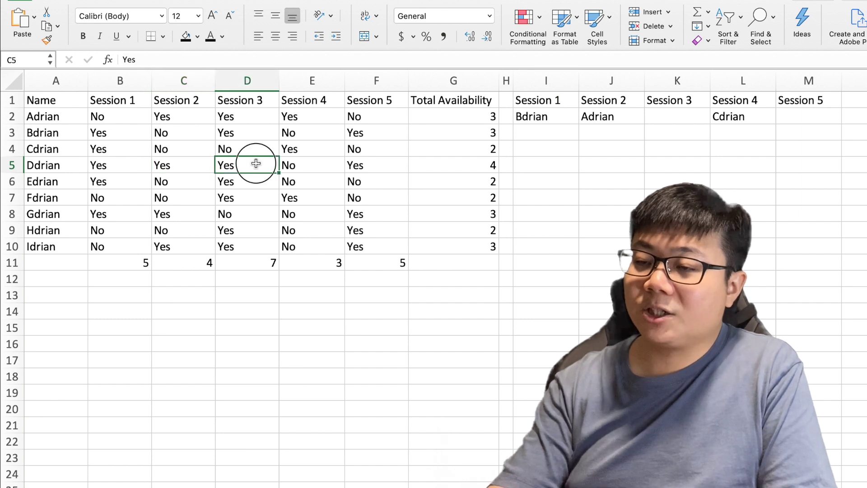
click(684, 115)
text(Ddria)
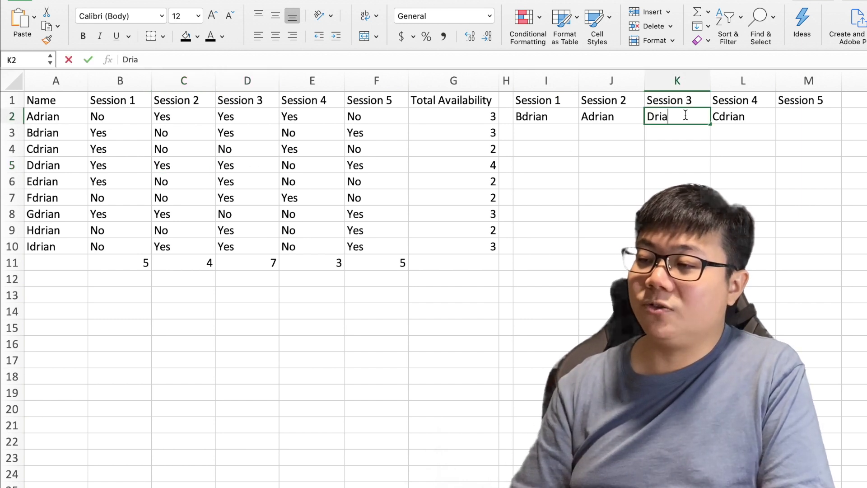
text(n)
key(Return)
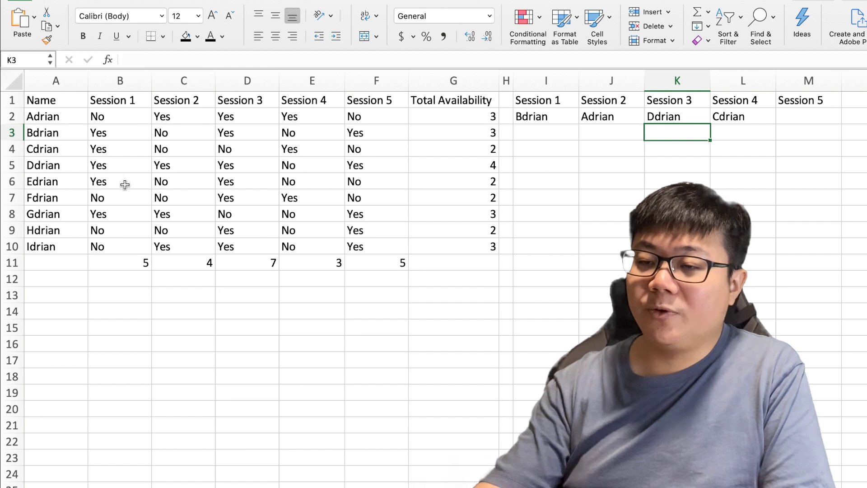
- Go across the answers in rows 6 and 7 from Session 1 to Session 5, comparing each Yes with the sessions already assigned
click(125, 184)
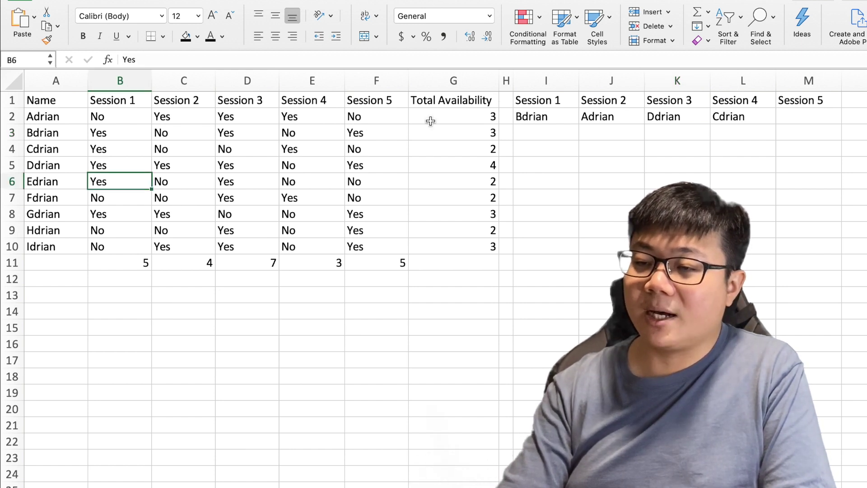
click(197, 180)
click(230, 182)
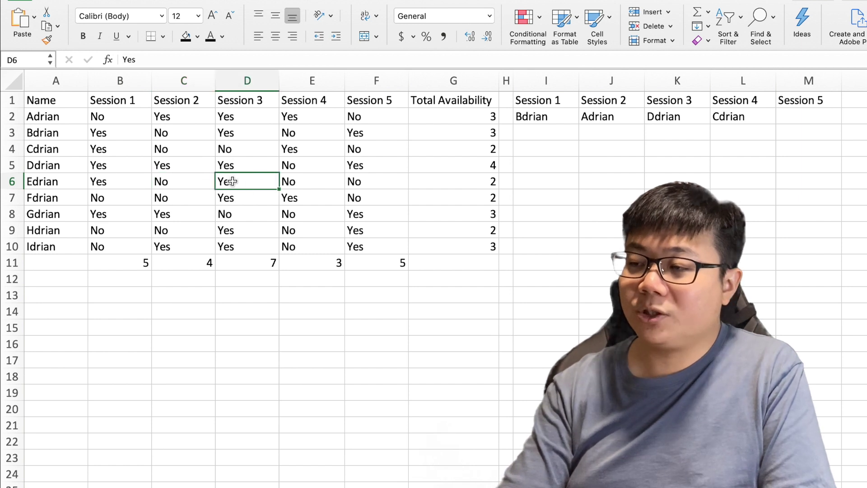
click(322, 181)
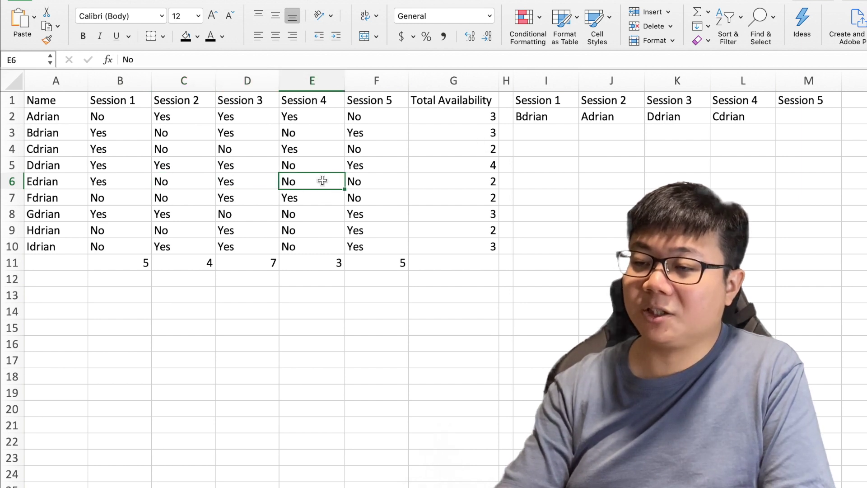
click(369, 183)
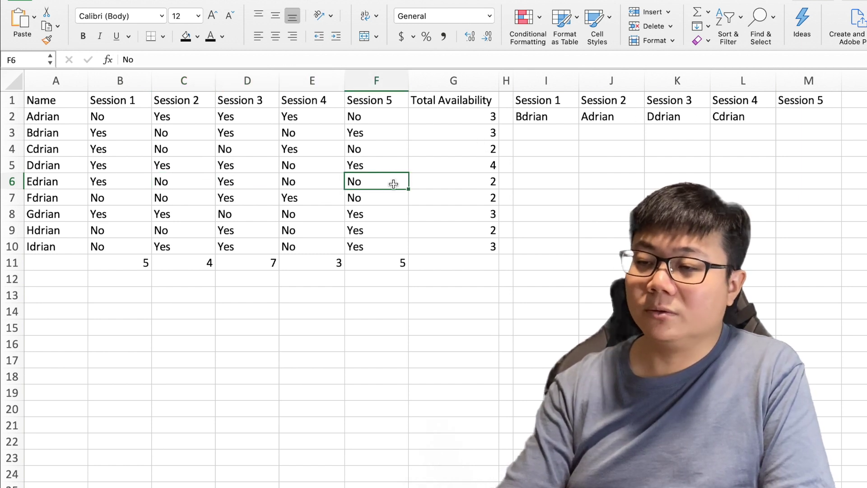
click(103, 195)
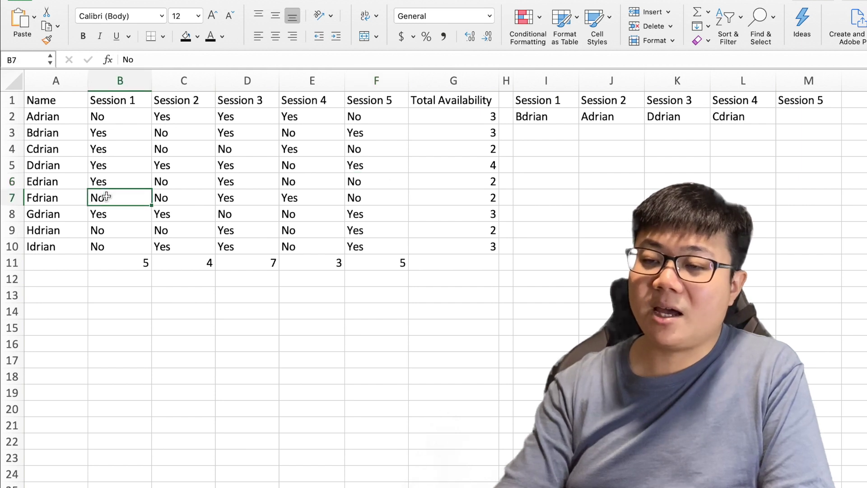
click(181, 198)
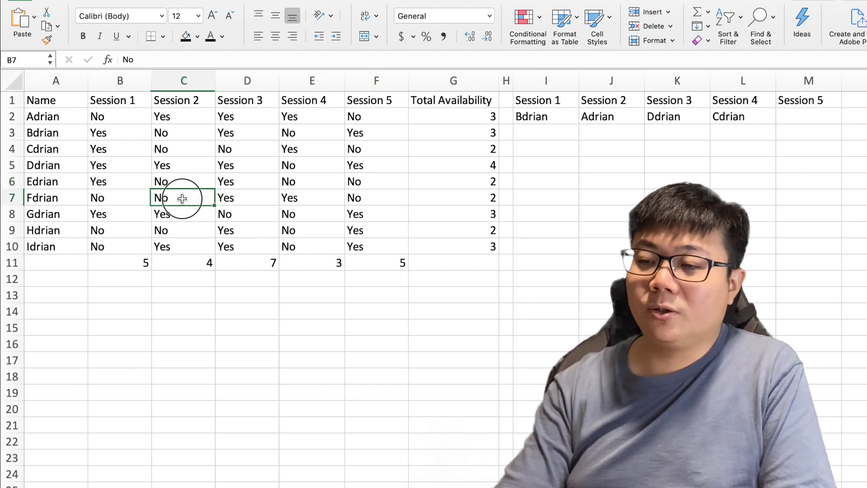
click(231, 197)
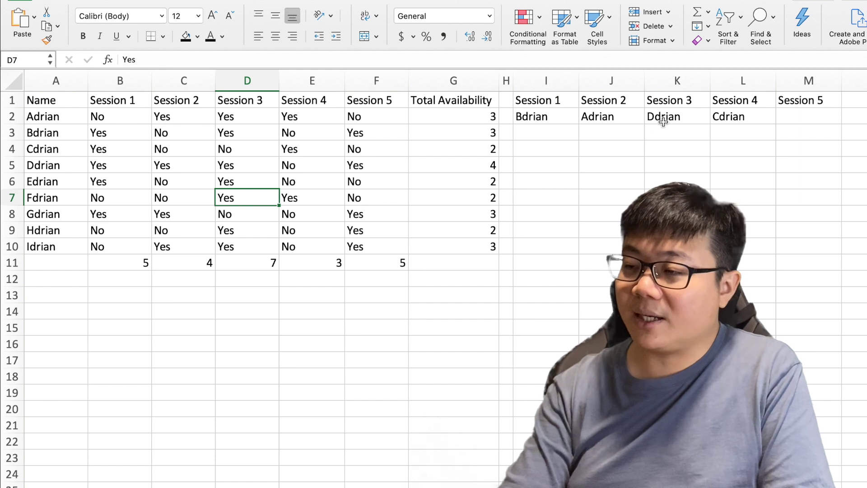
click(287, 198)
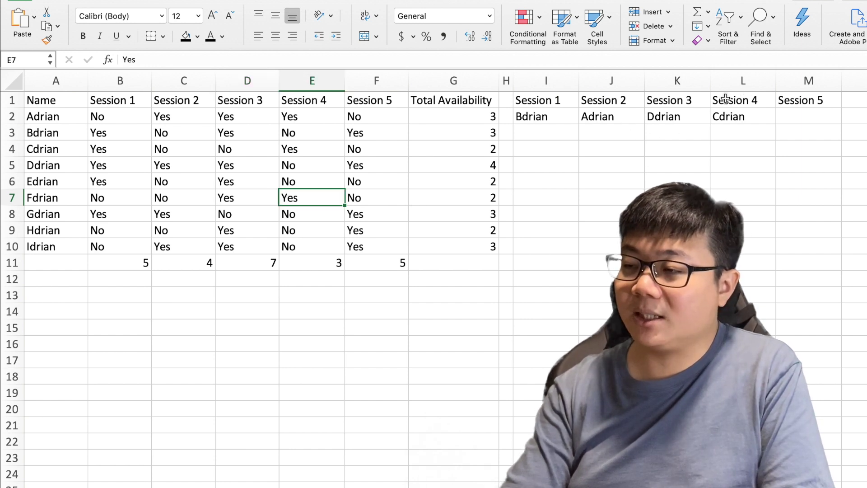
click(391, 196)
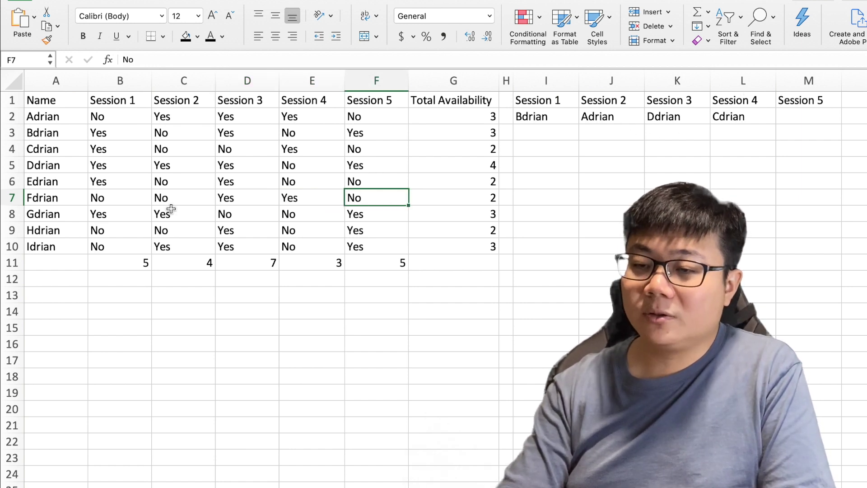
- Go across the row 8 answers to a Yes in the unassigned session and enter that person under Session 5 in M2
click(120, 212)
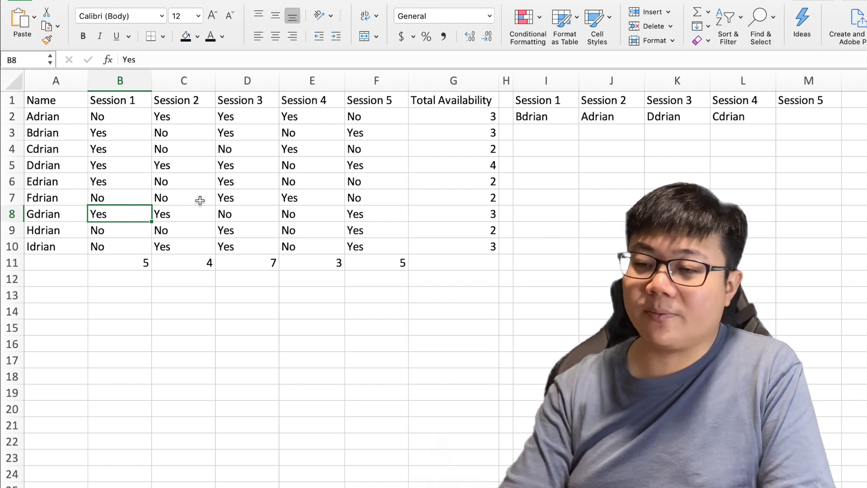
click(177, 213)
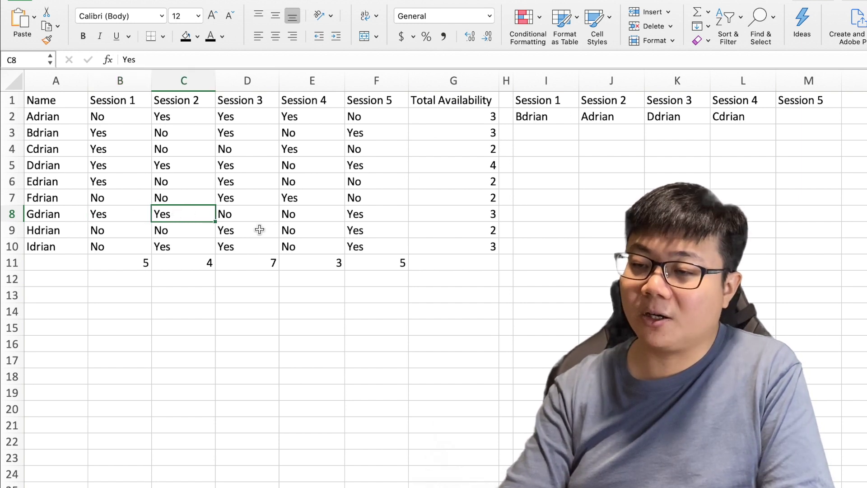
click(244, 216)
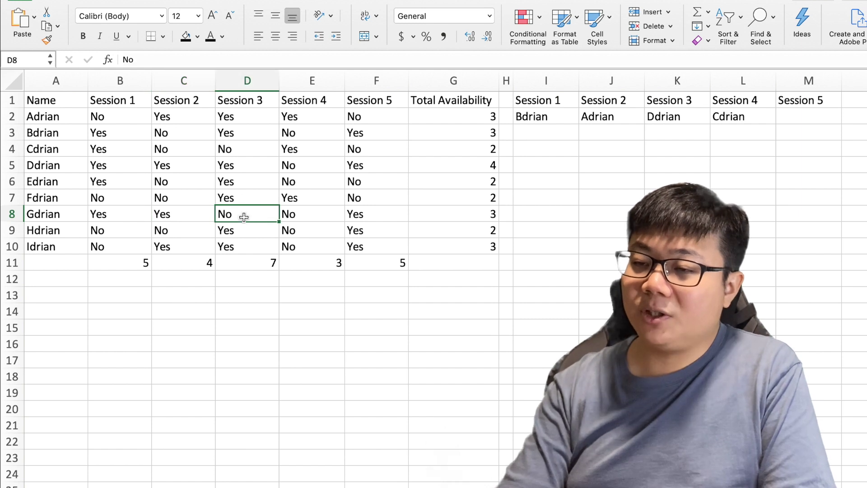
click(310, 215)
click(352, 215)
click(811, 114)
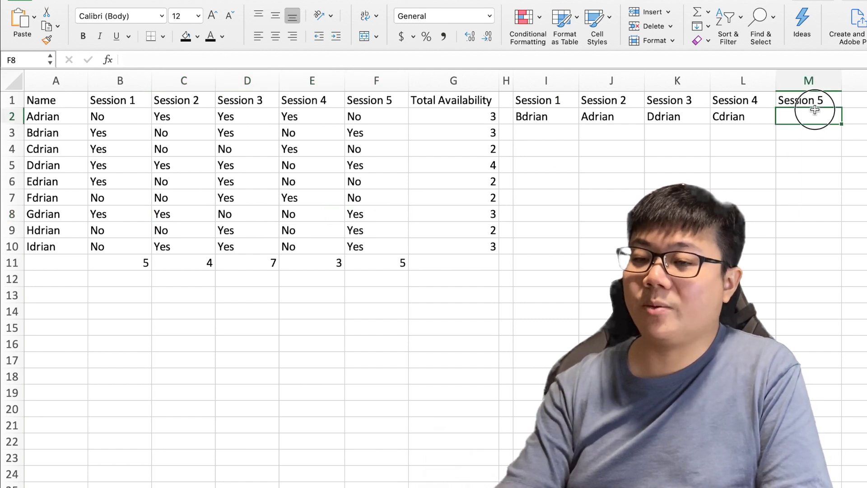
text(Gdrian)
key(Return)
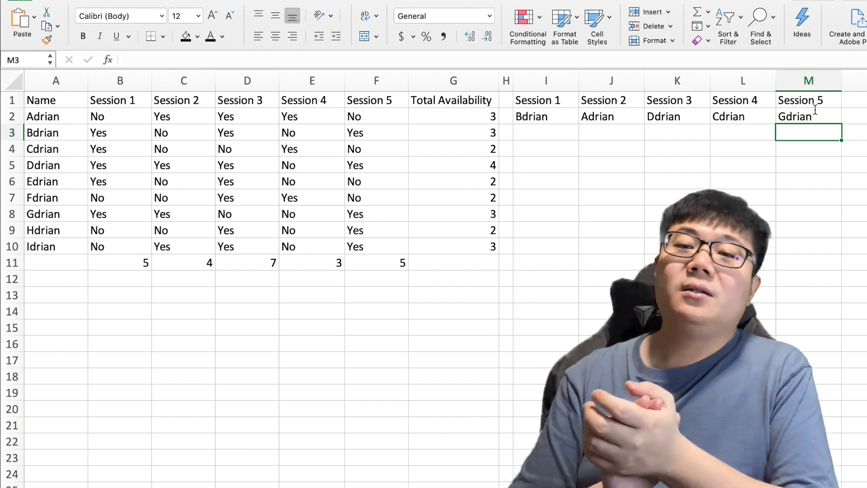